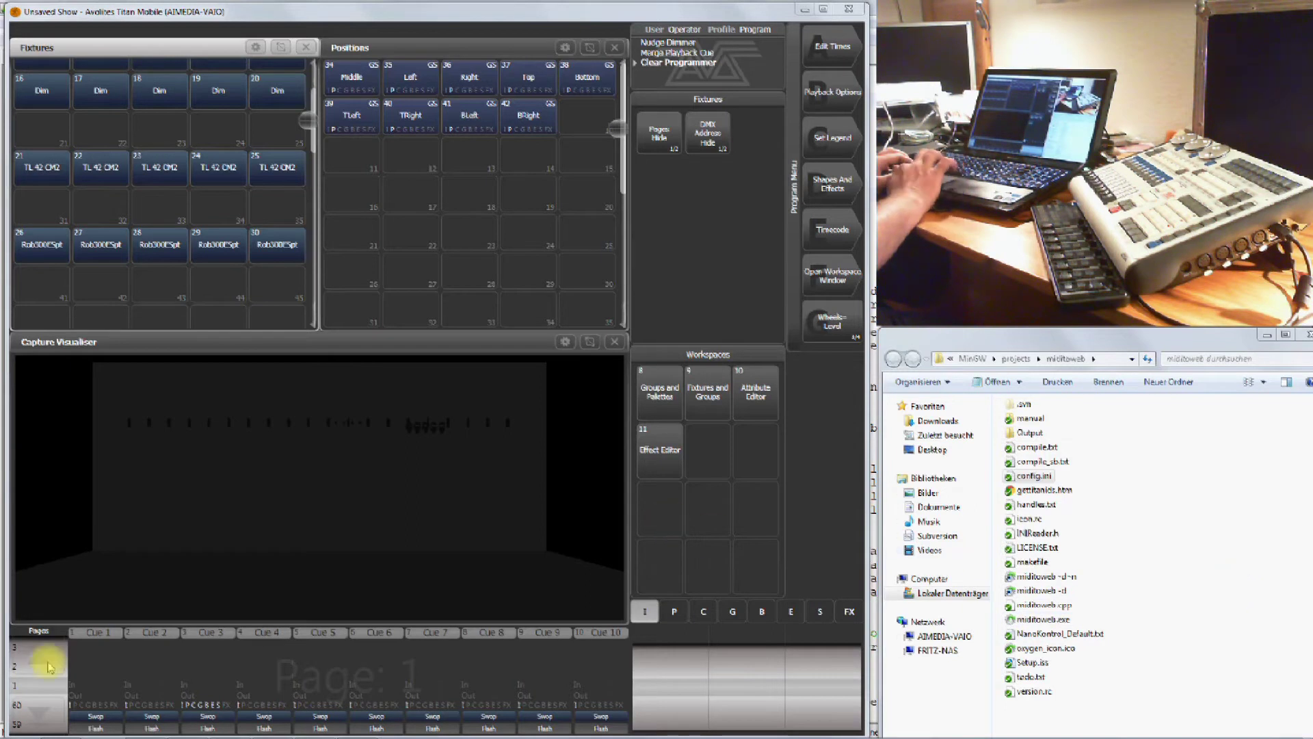
Browse the Start menu's Avolites > MidiToWeb program folder, then close the menu.
{"action": "left_click", "coordinate": [18, 726]}
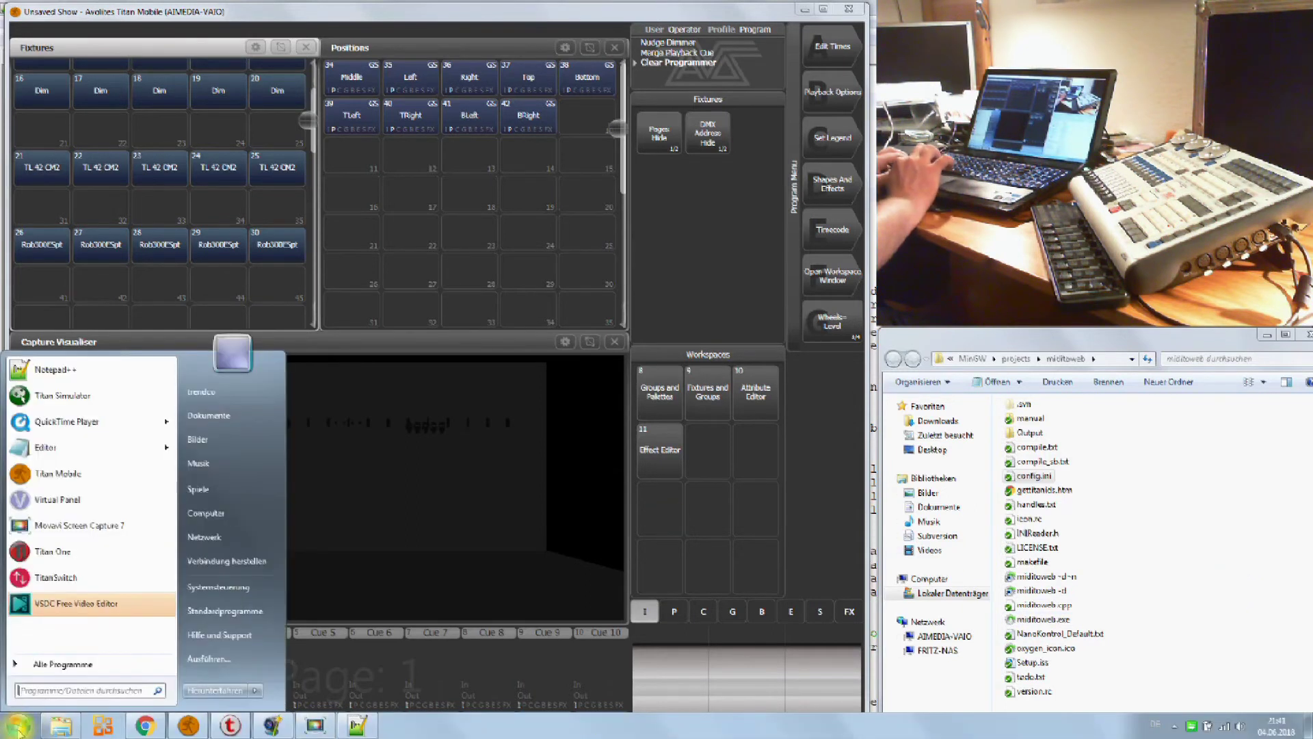
{"action": "left_click", "coordinate": [69, 667]}
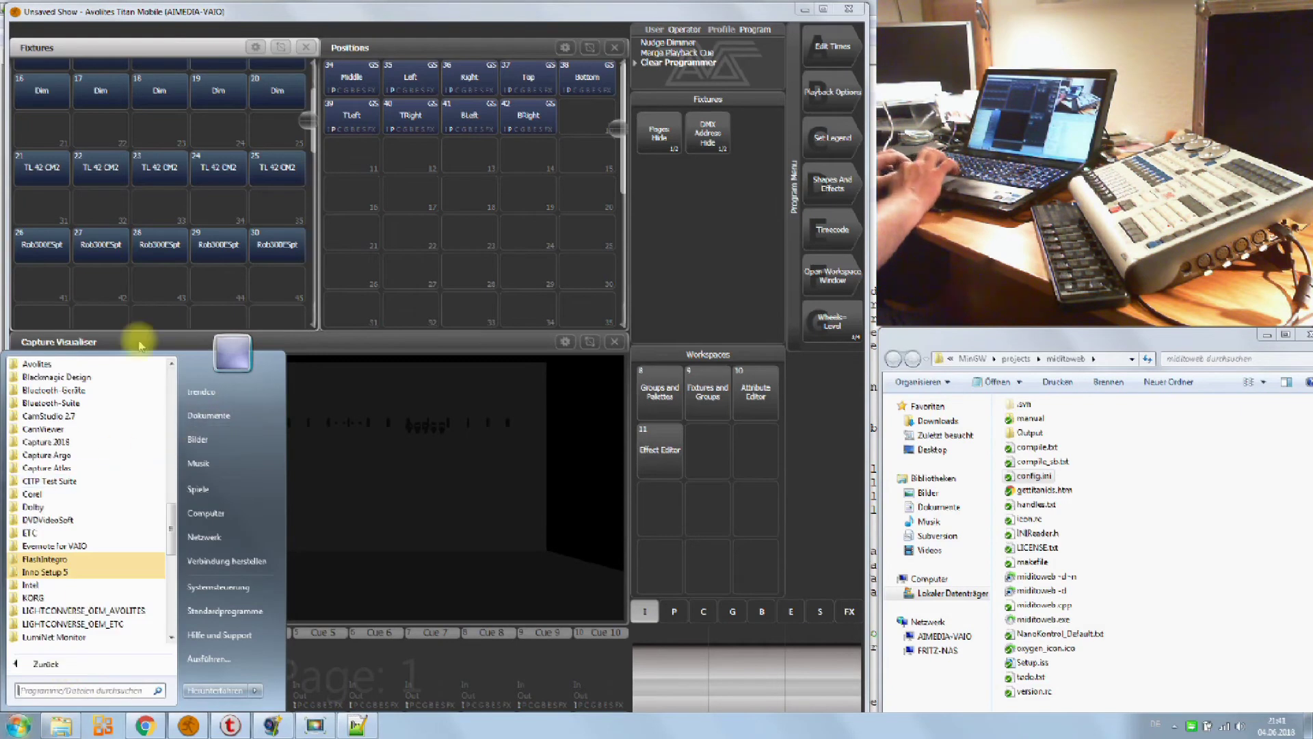
{"action": "left_click", "coordinate": [75, 363]}
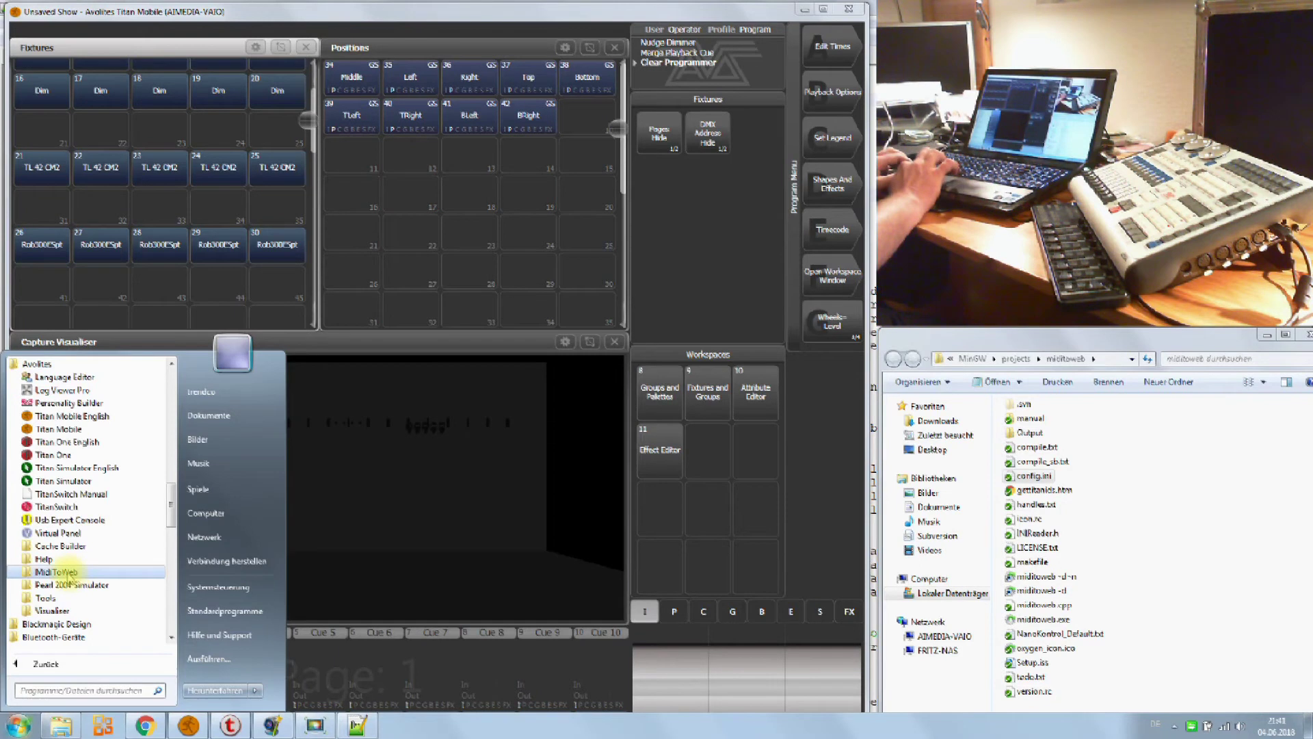
{"action": "left_click", "coordinate": [65, 573]}
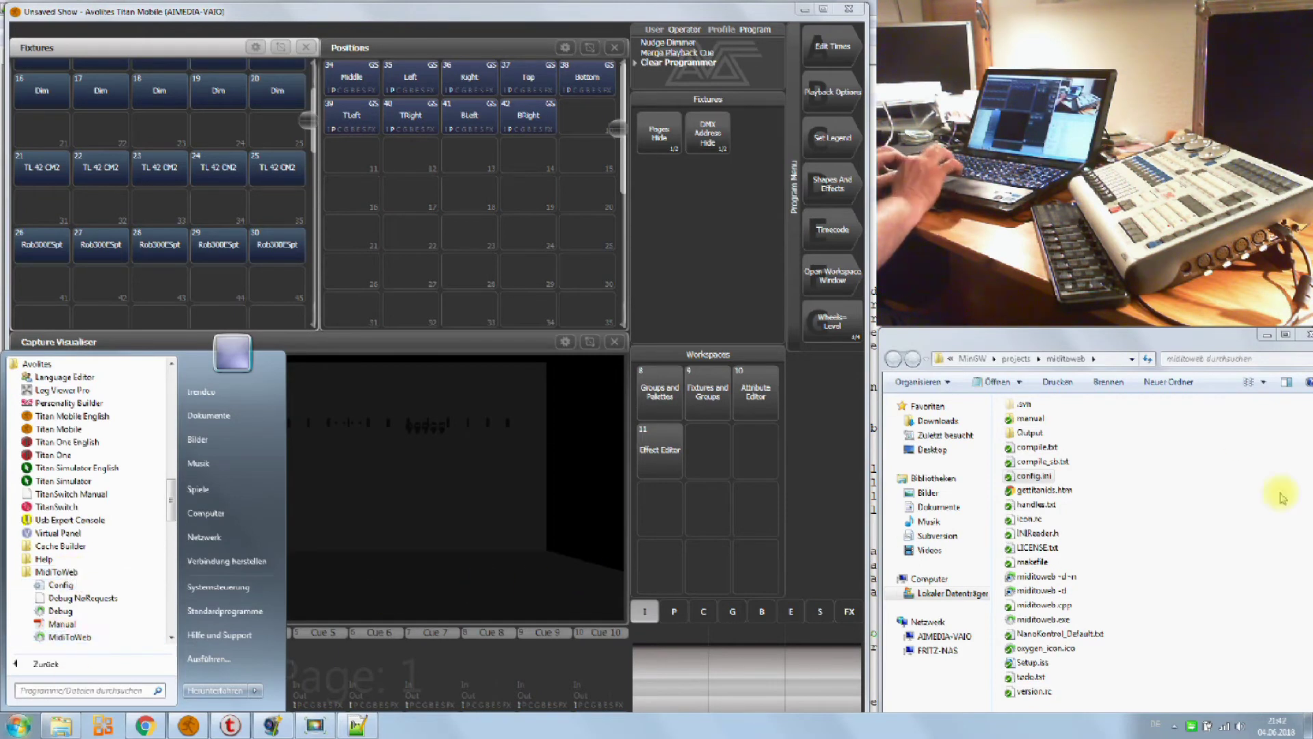
{"action": "left_click", "coordinate": [1190, 510]}
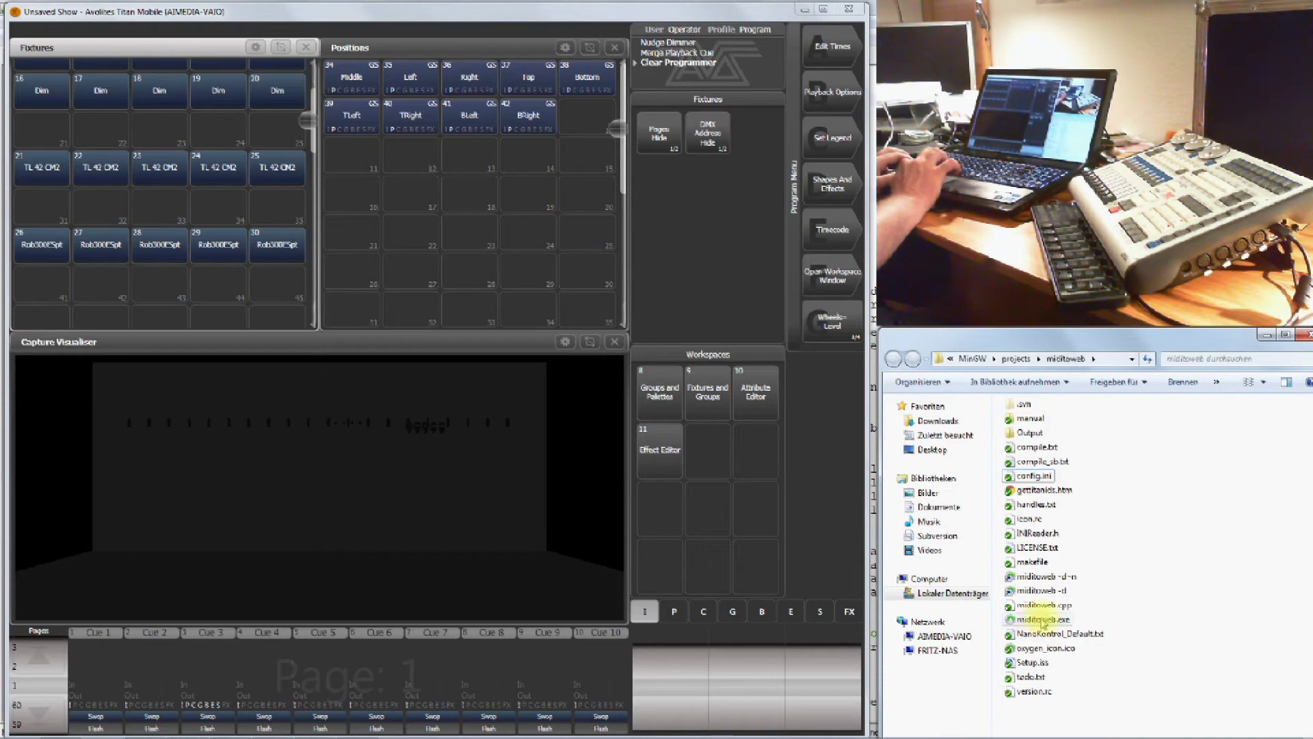
Run miditoweb.exe on MIDI device 0 and place its console at the lower right.
{"action": "double_click", "coordinate": [1041, 619]}
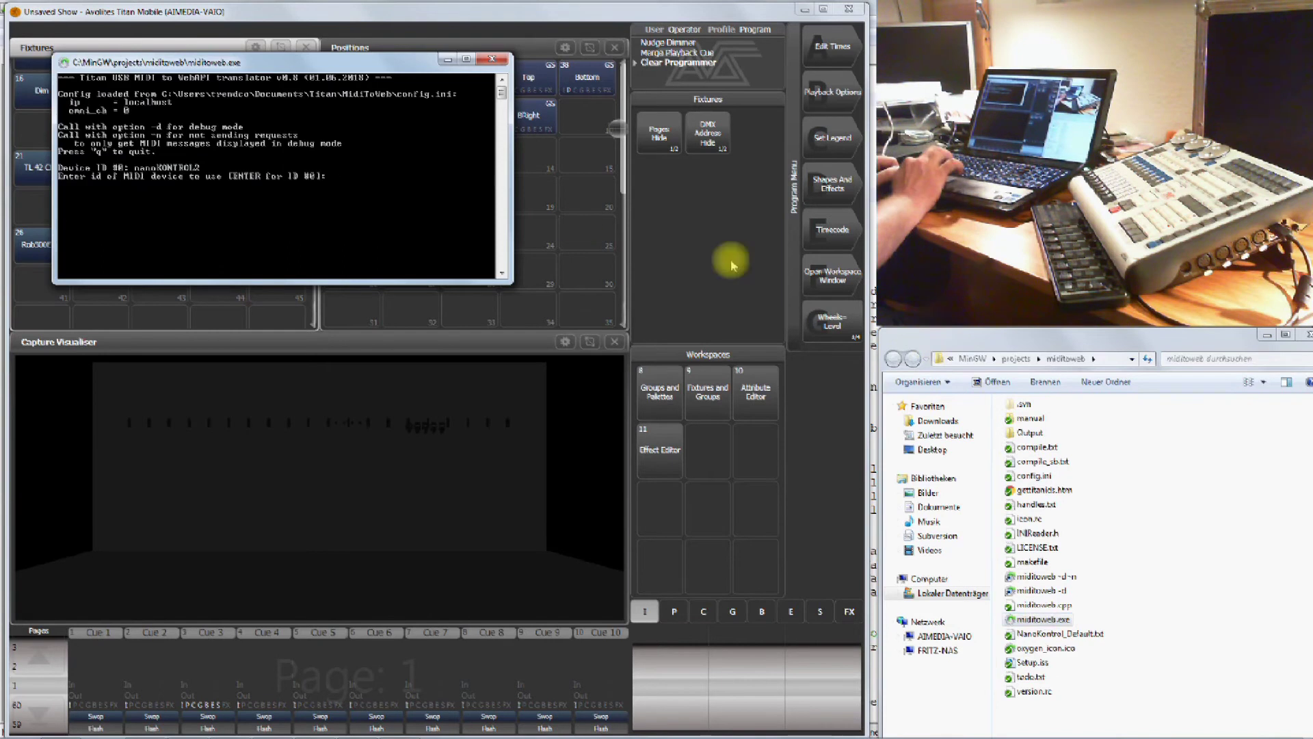
{"action": "left_click_drag", "start_coordinate": [366, 67], "coordinate": [593, 280]}
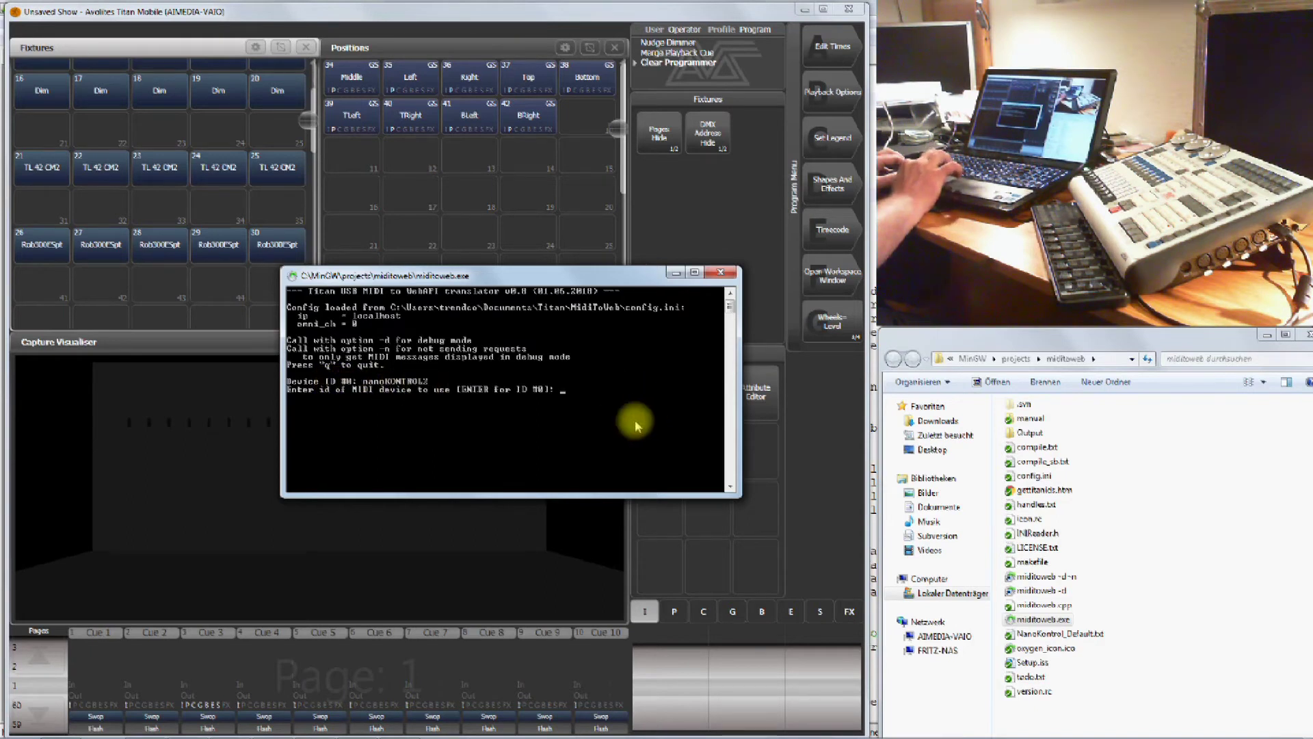
{"action": "type", "text": "0"}
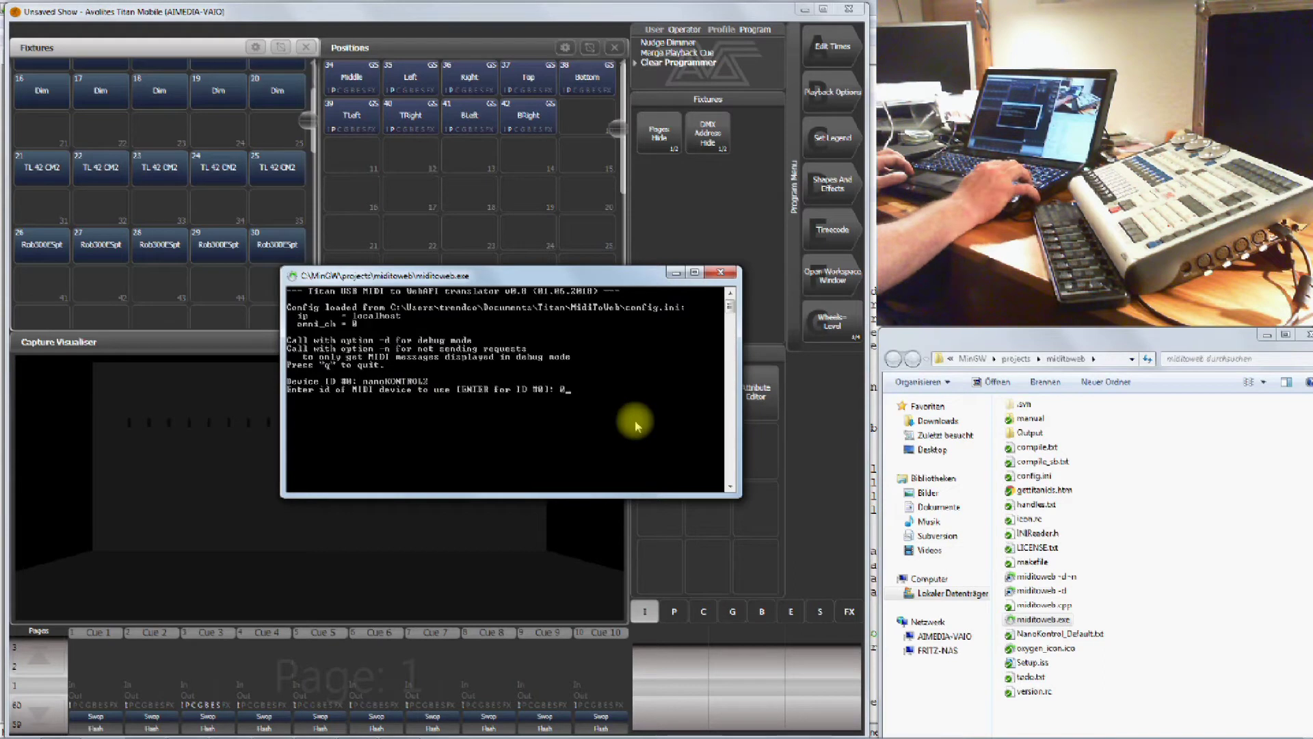
{"action": "key", "text": "Return"}
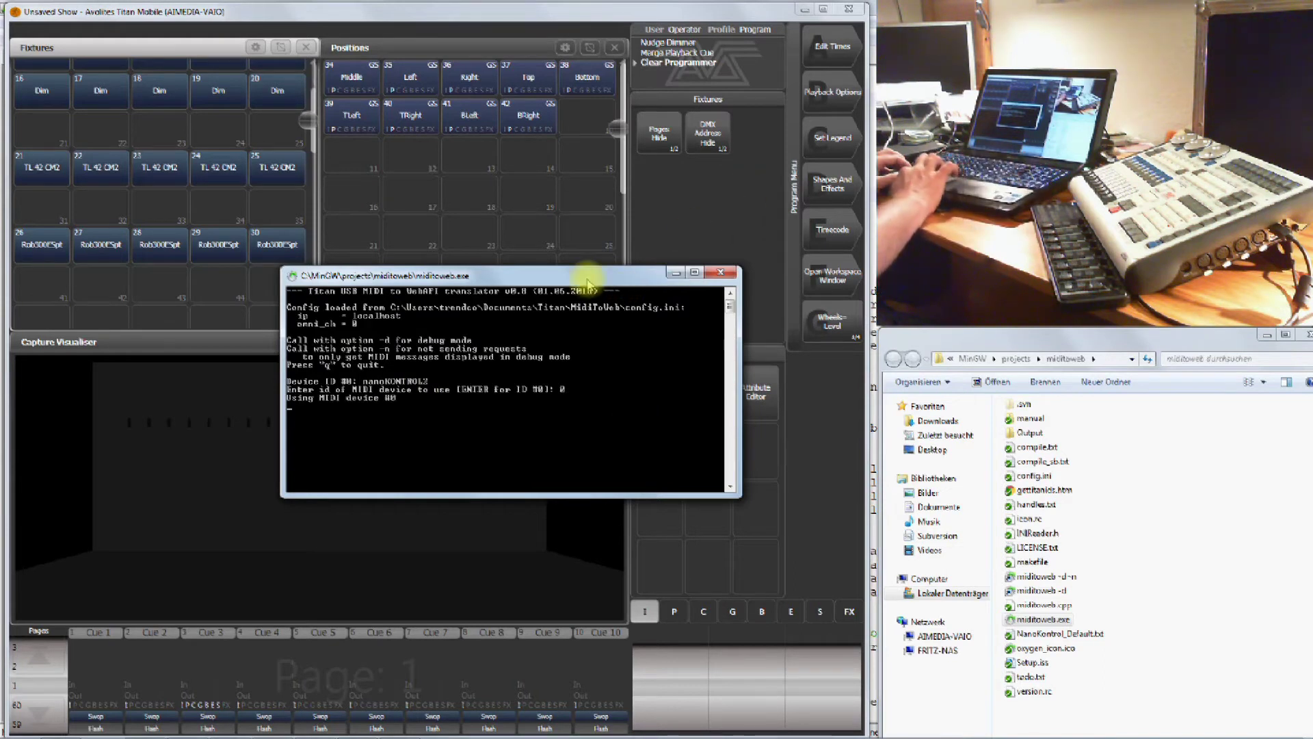
{"action": "left_click_drag", "start_coordinate": [586, 277], "coordinate": [1185, 349]}
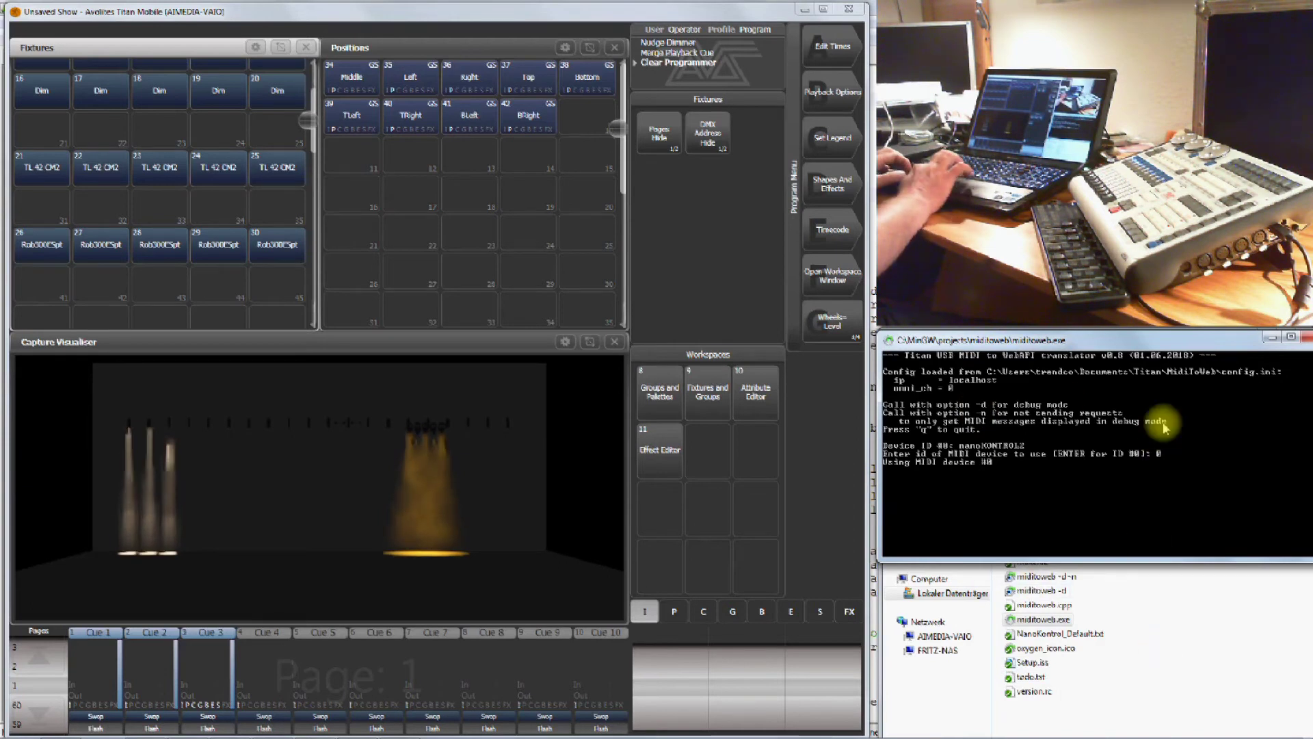
Bring config.ini up in Notepad++ and scroll to the nanoKONTROL button mappings.
{"action": "left_click_drag", "start_coordinate": [1169, 341], "coordinate": [810, 556]}
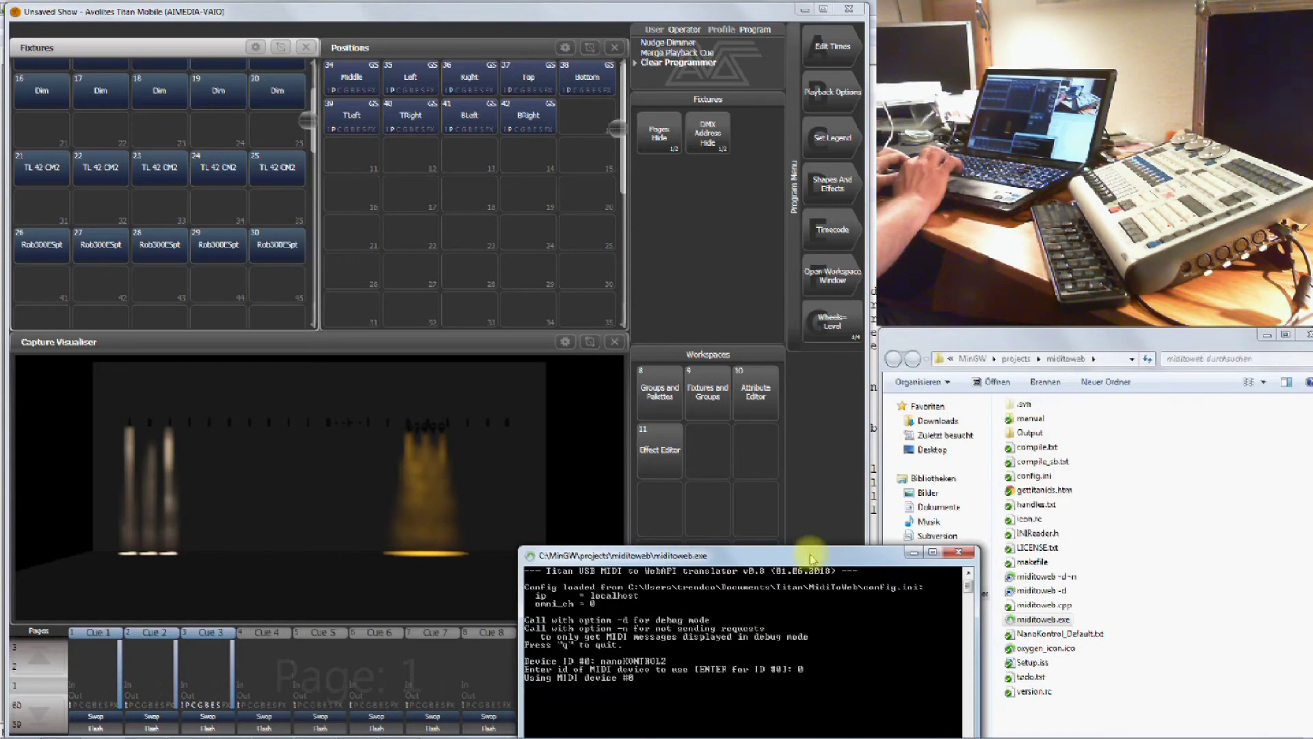
{"action": "left_click", "coordinate": [1034, 476]}
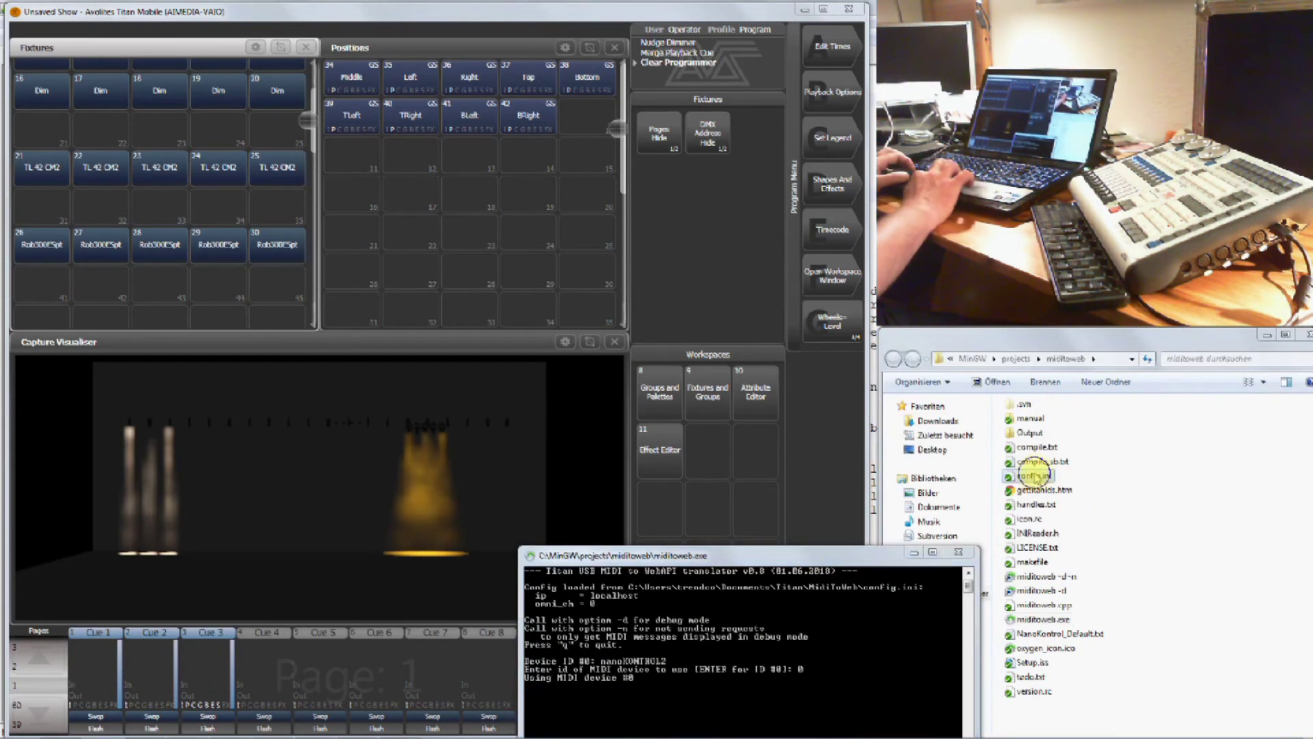
{"action": "right_click", "coordinate": [1034, 475]}
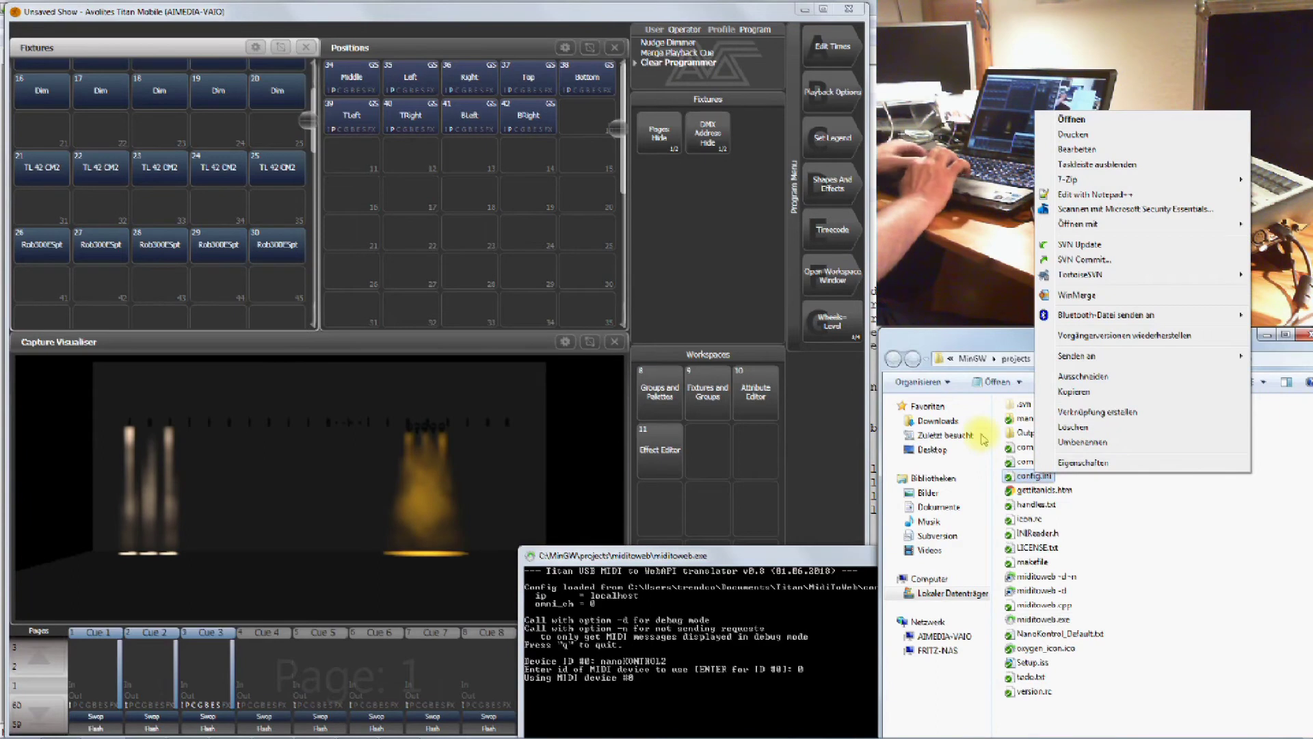
{"action": "key", "text": "Escape"}
{"action": "key", "text": "alt+Tab"}
{"action": "key", "text": "alt+Tab"}
{"action": "key", "text": "alt+Tab"}
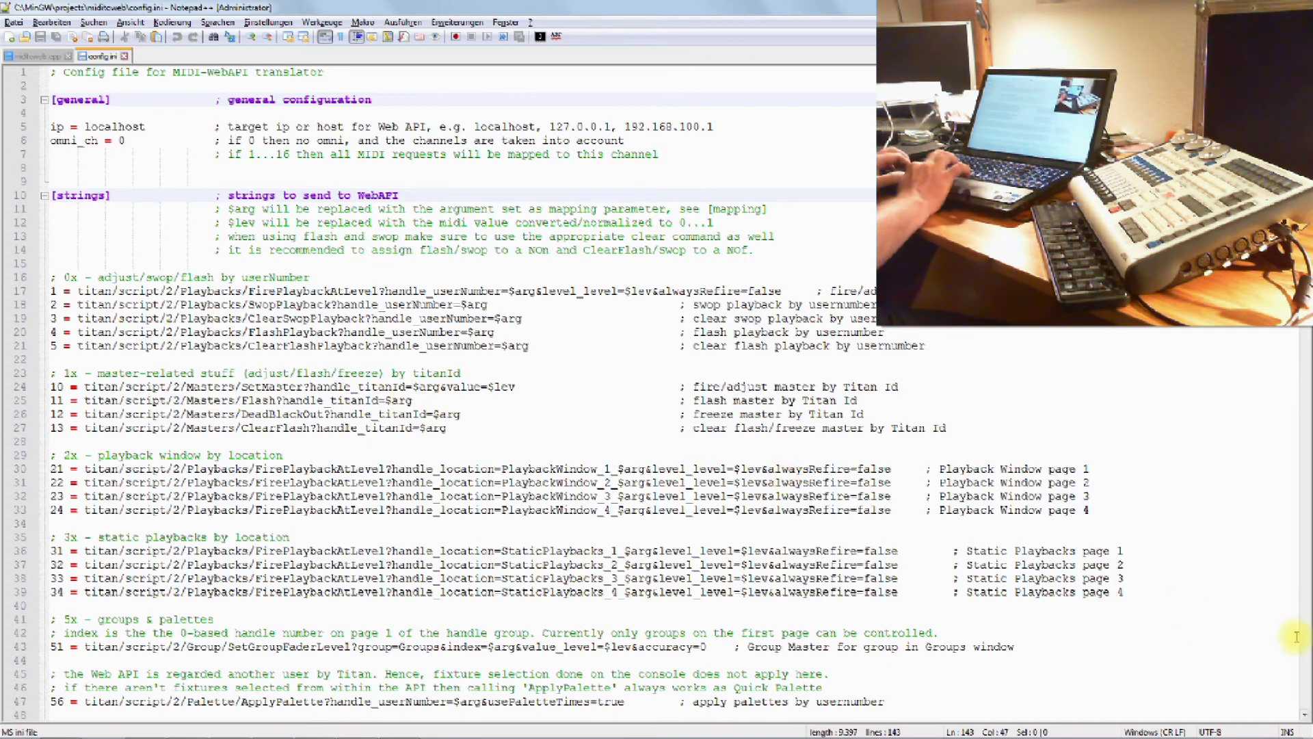
{"action": "left_click", "coordinate": [1306, 600]}
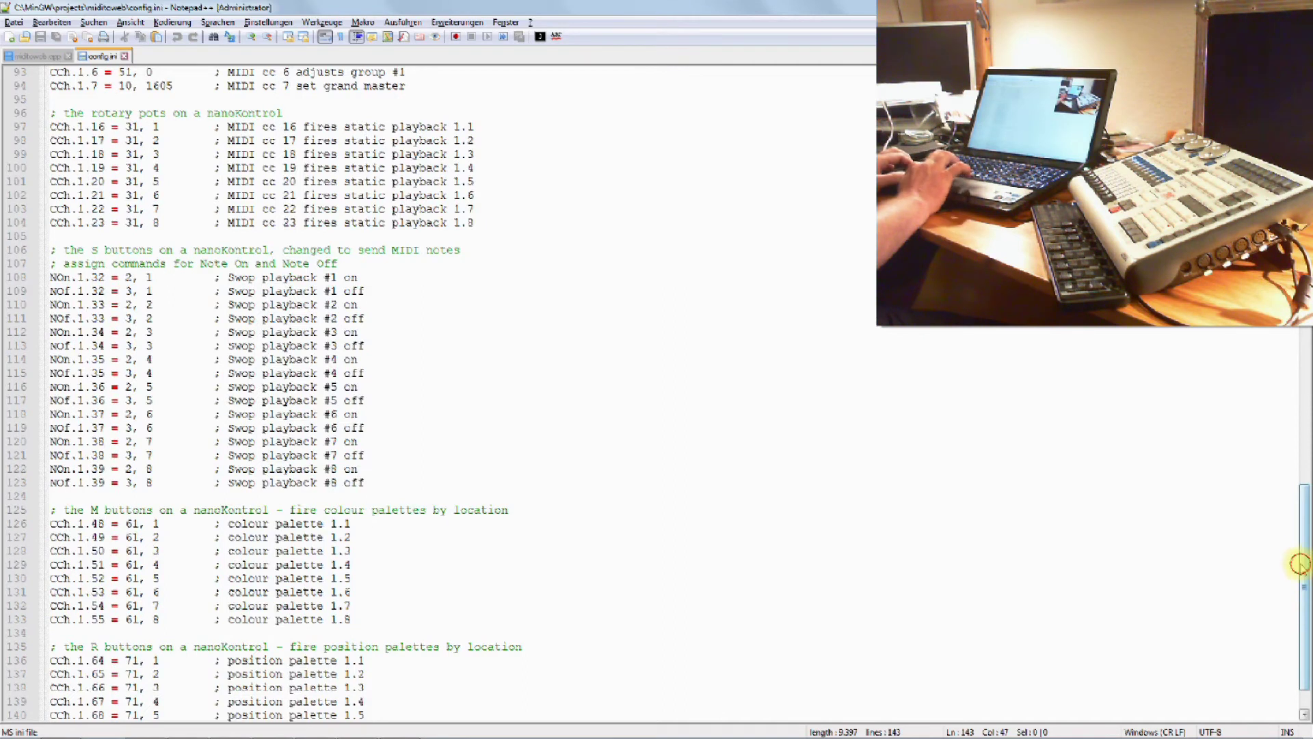
{"action": "left_click_drag", "start_coordinate": [1299, 562], "coordinate": [1299, 223]}
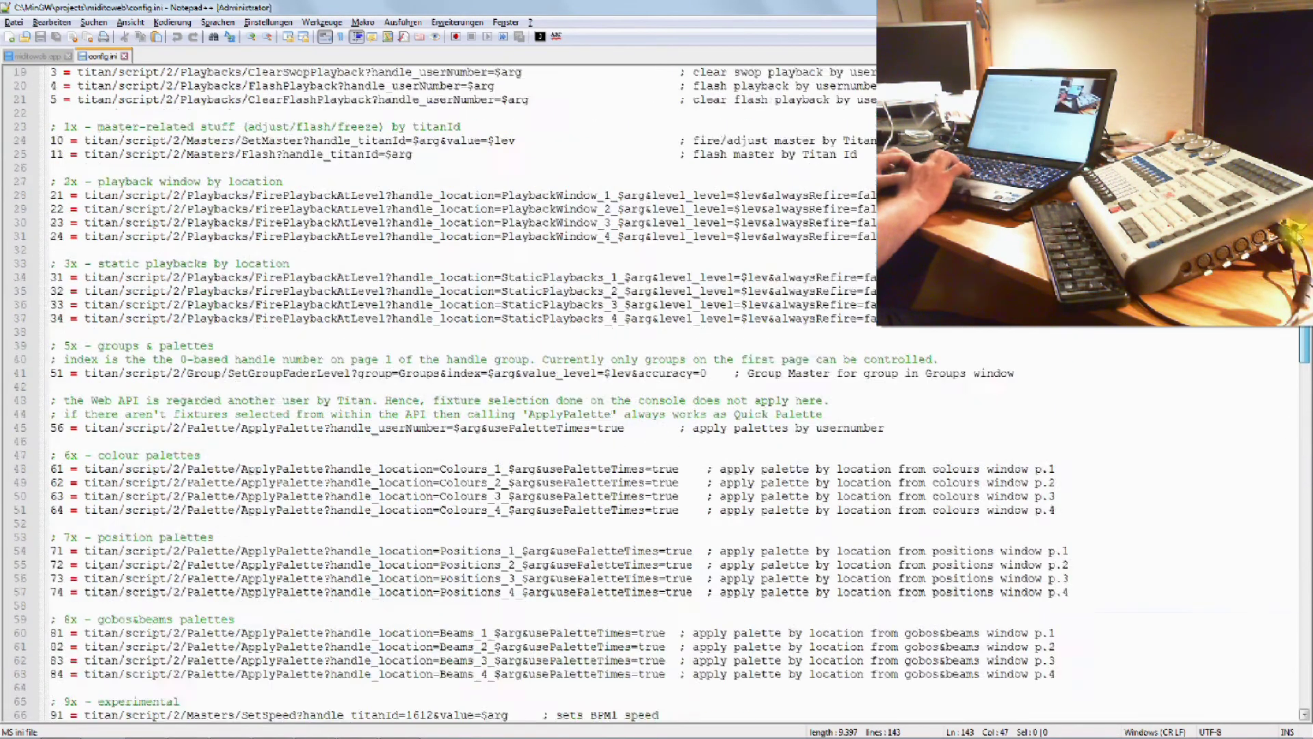
{"action": "scroll", "coordinate": [724, 130], "scroll_direction": "up", "scroll_amount": 5}
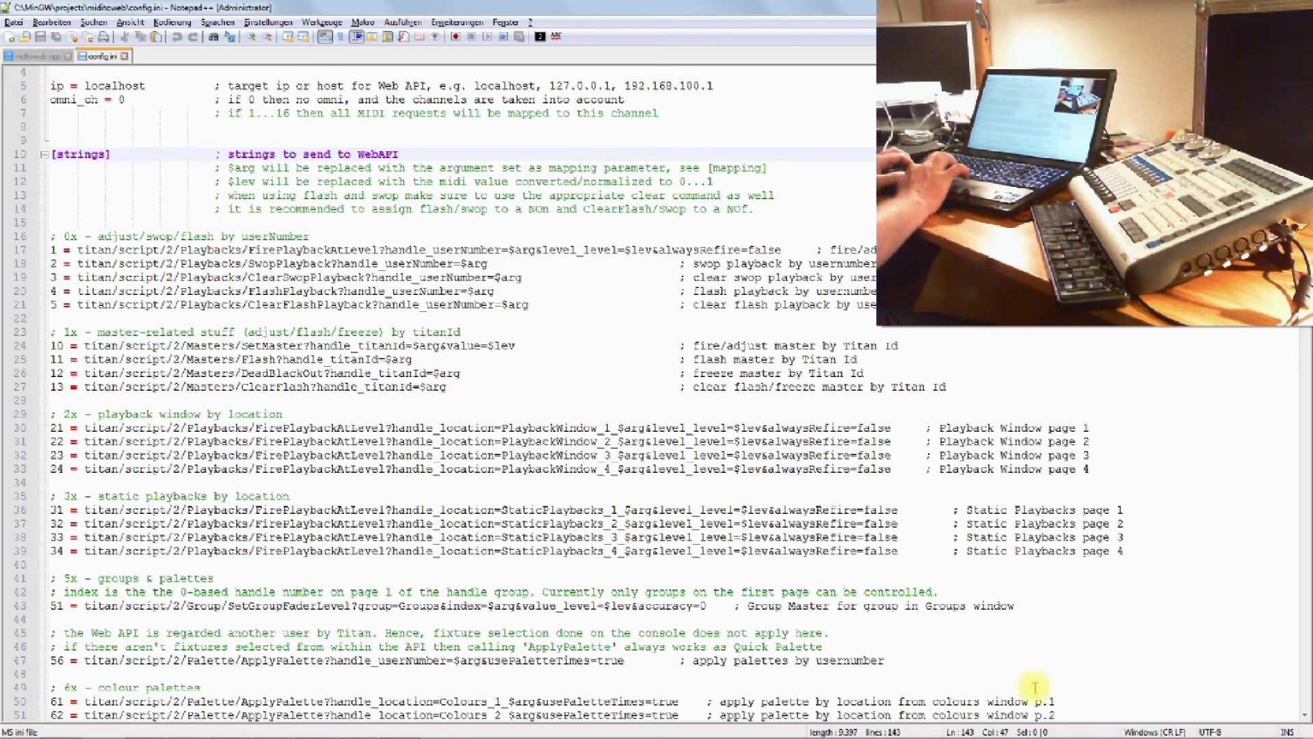
{"action": "left_click", "coordinate": [1304, 716]}
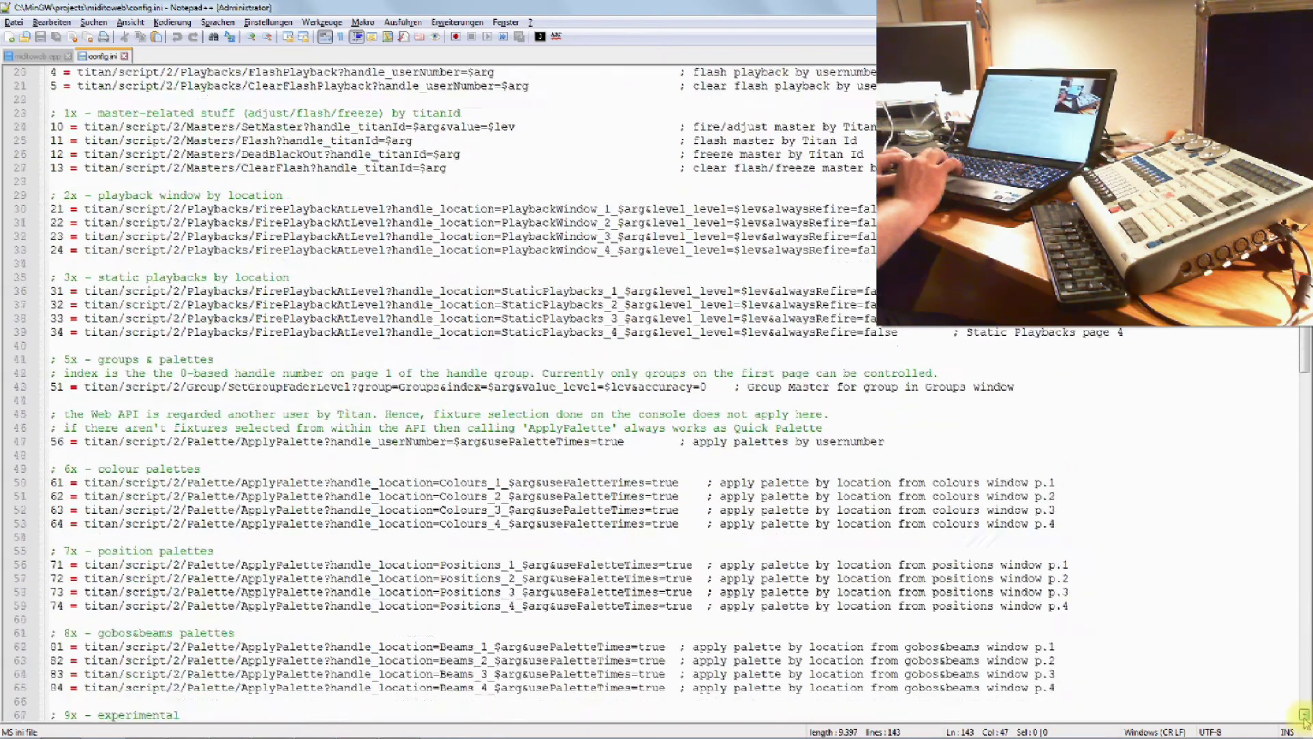
{"action": "left_click_drag", "start_coordinate": [1304, 716], "coordinate": [1304, 718]}
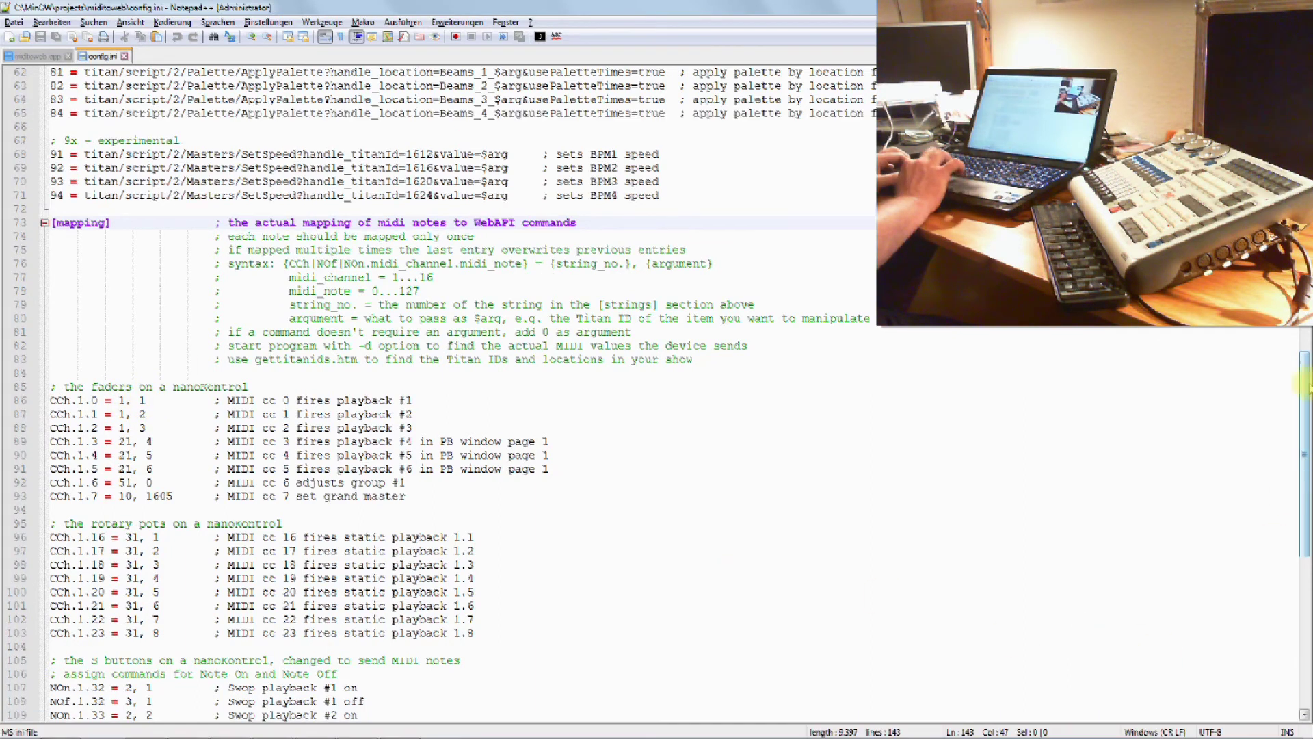
{"action": "left_click_drag", "start_coordinate": [1303, 385], "coordinate": [1297, 92]}
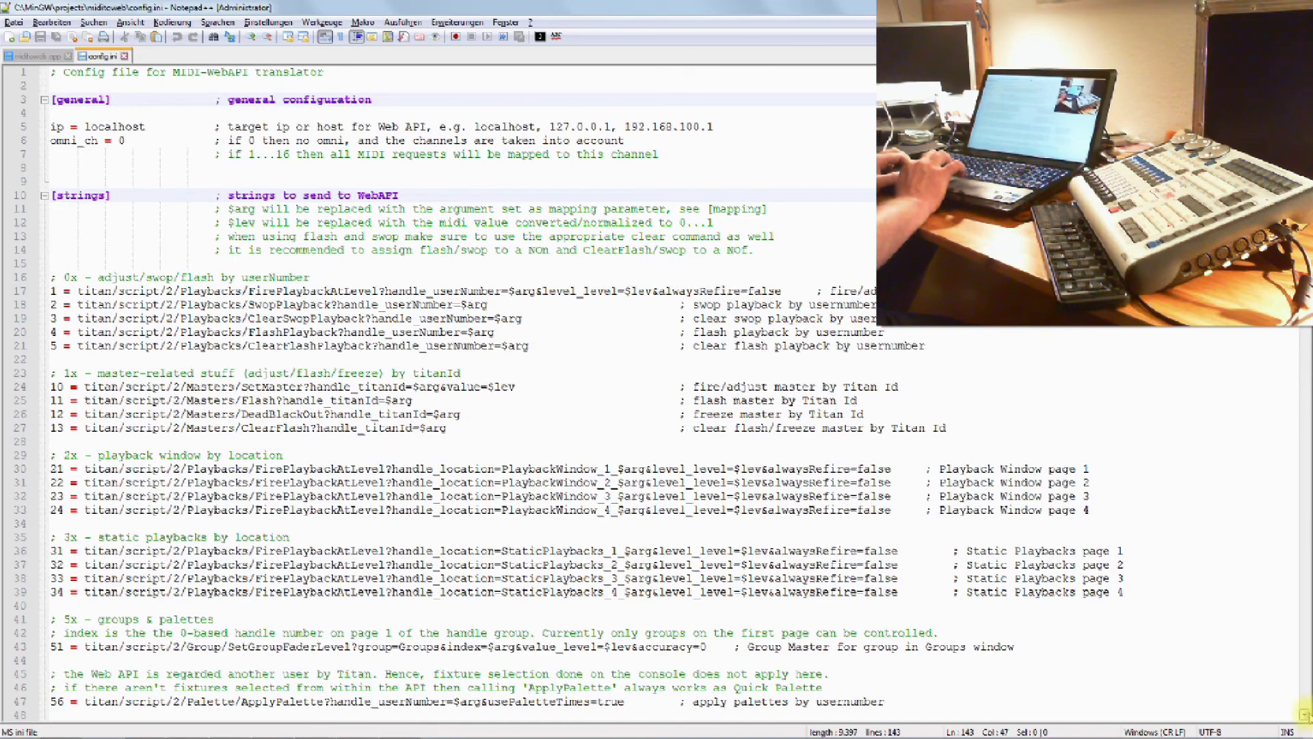
{"action": "left_click_drag", "start_coordinate": [1304, 715], "coordinate": [1304, 716]}
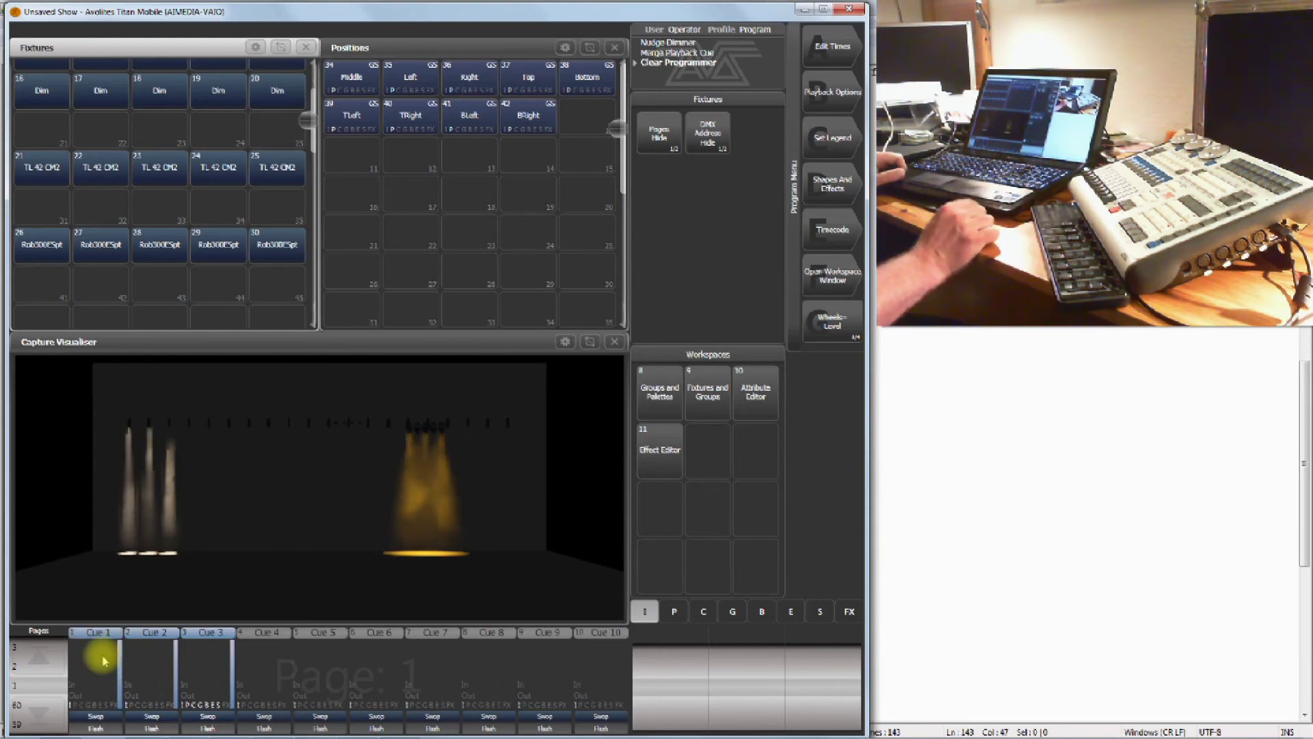
{"action": "key", "text": "alt+Tab"}
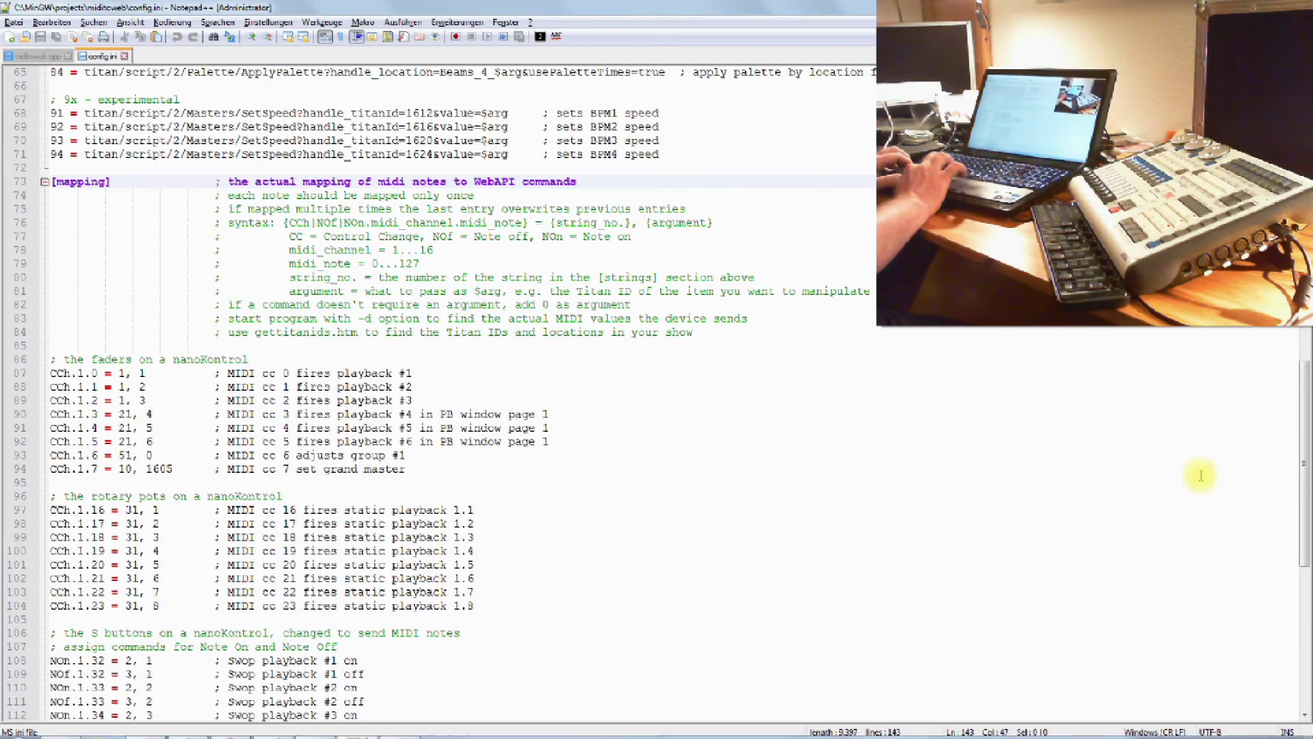
{"action": "left_click_drag", "start_coordinate": [1302, 425], "coordinate": [1306, 192]}
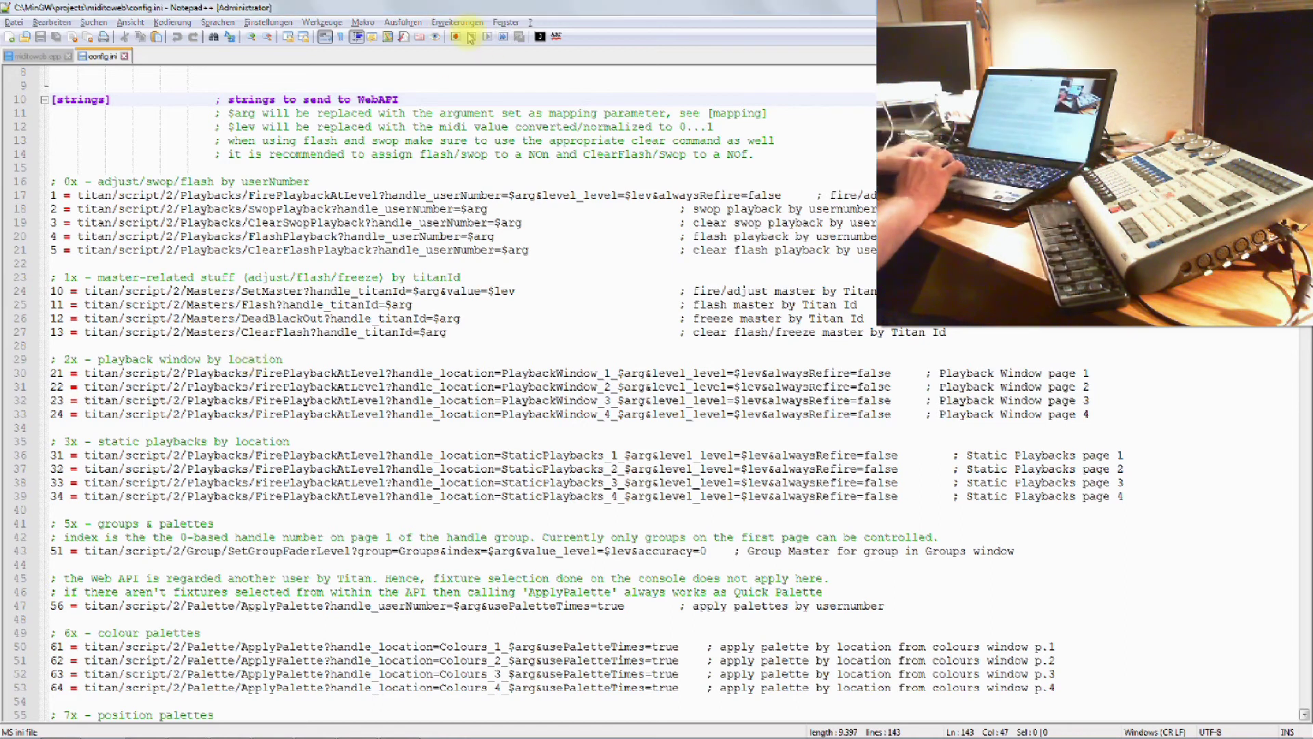
{"action": "key", "text": "alt+Tab"}
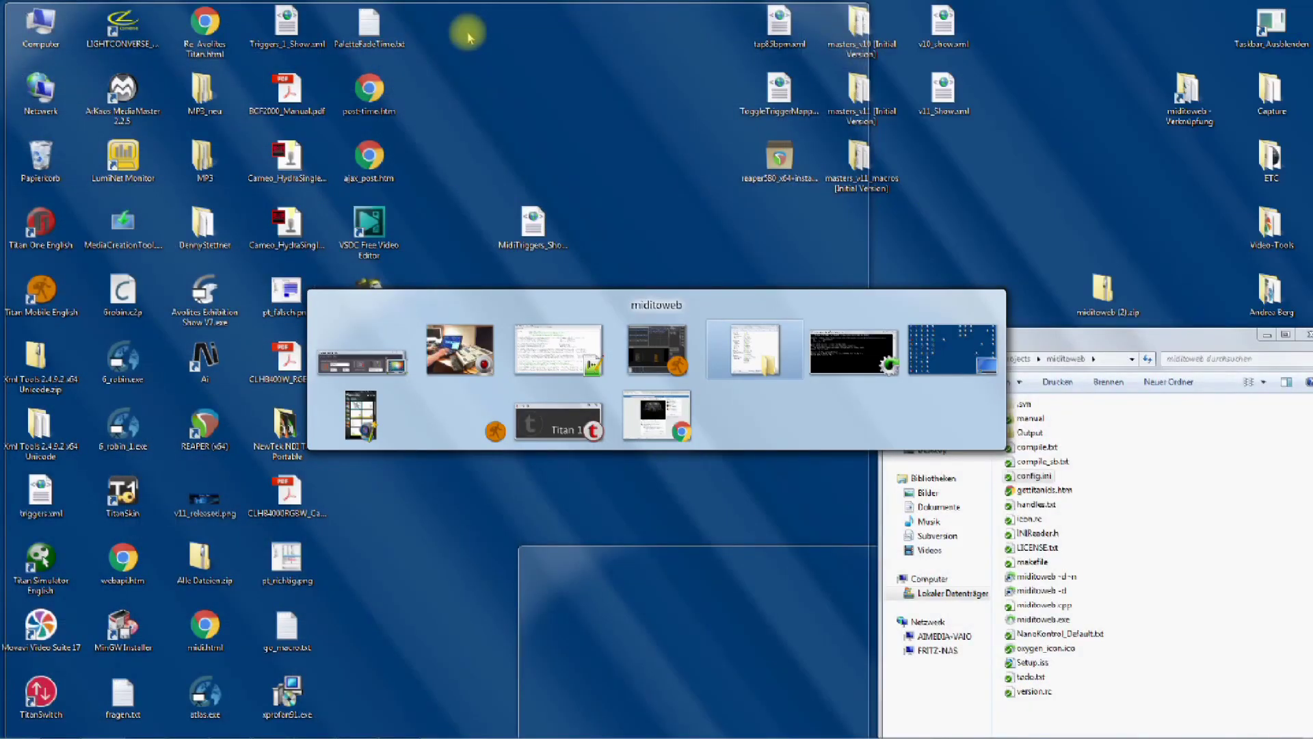
Switch back to the Titan Mobile show window, then toward the MidiToWeb console.
{"action": "key", "text": "alt+shift+Tab"}
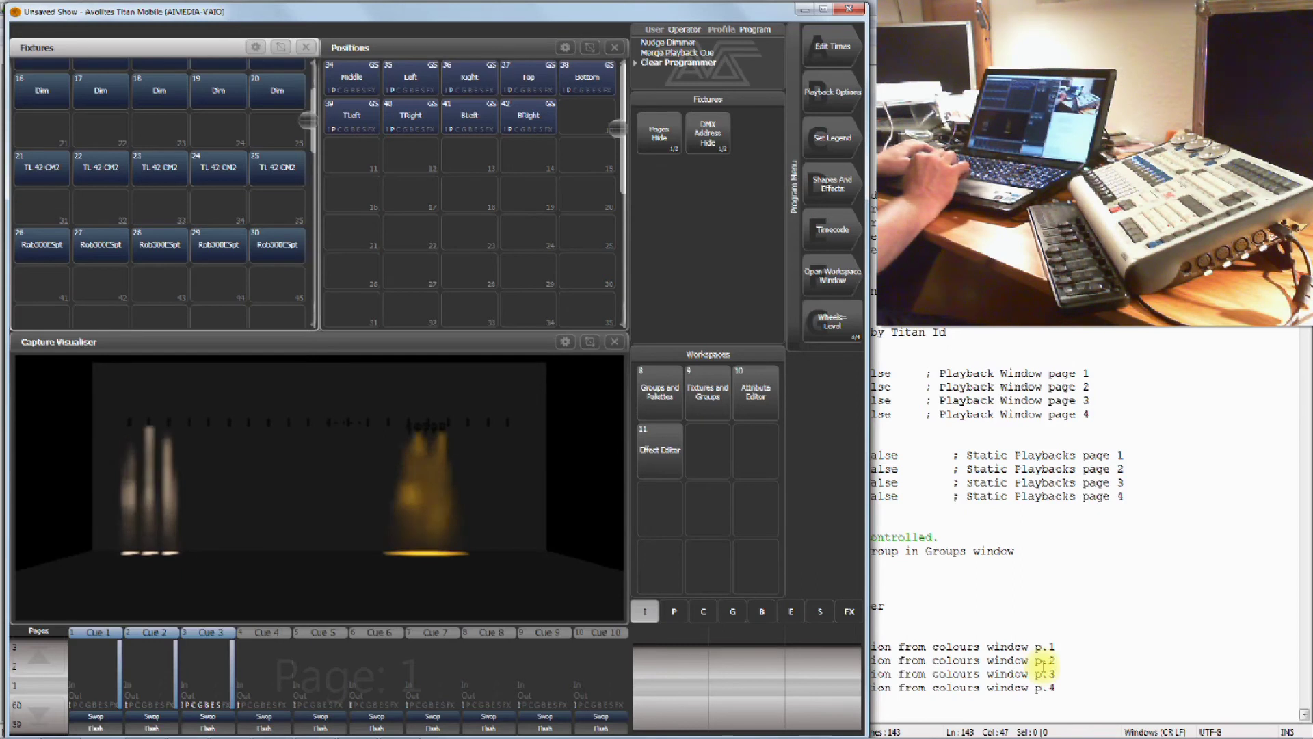
{"action": "key", "text": "alt+Tab"}
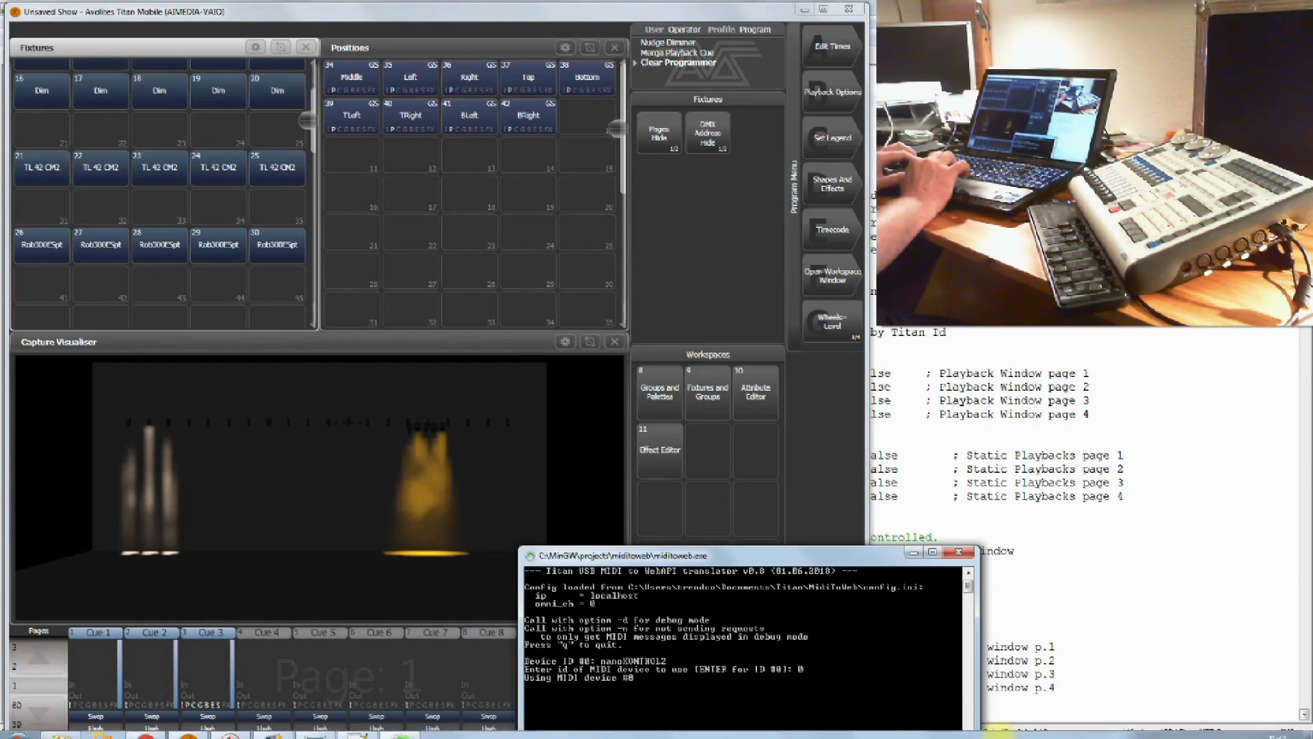
Reposition the translator console and quit the running miditoweb with q.
{"action": "left_click_drag", "start_coordinate": [821, 552], "coordinate": [1073, 398]}
{"action": "left_click_drag", "start_coordinate": [1129, 340], "coordinate": [1173, 356]}
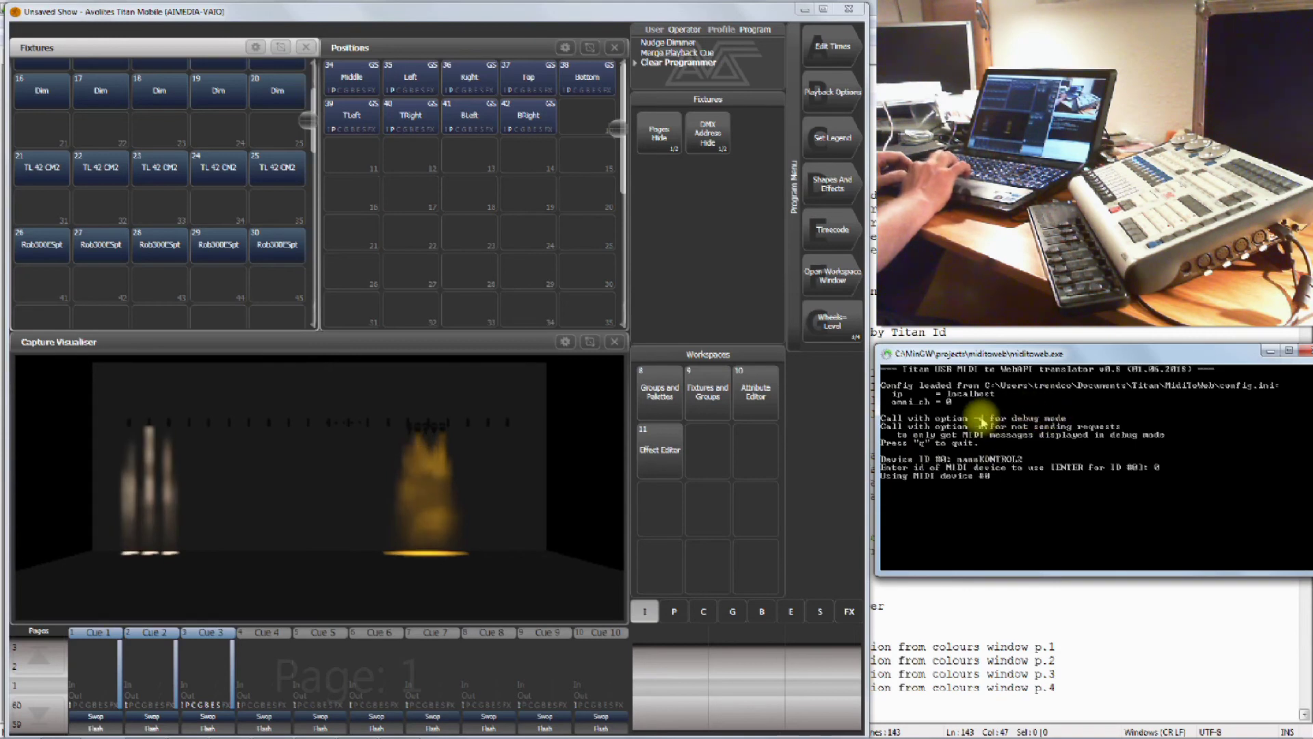
{"action": "key", "text": "q"}
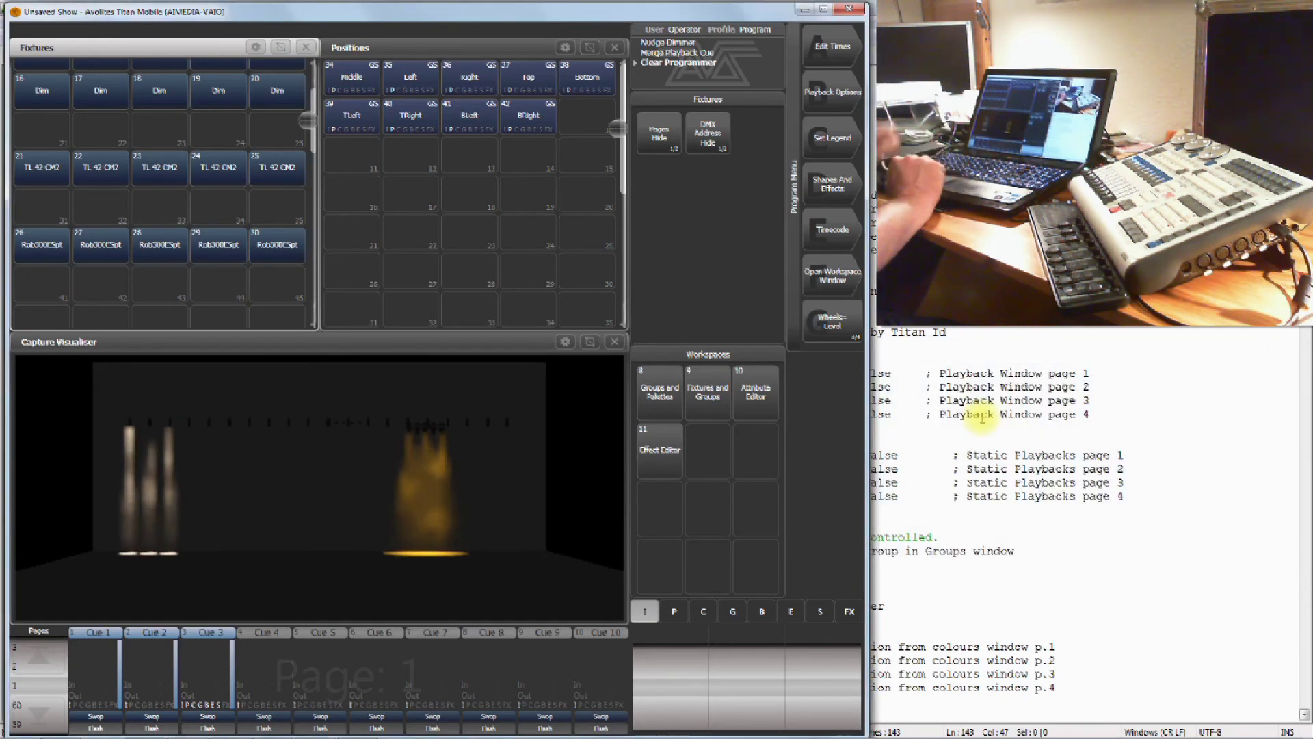
From the miditoweb project folder, launch 'miditoweb -d' and position its debug console.
{"action": "key", "text": "alt+Tab"}
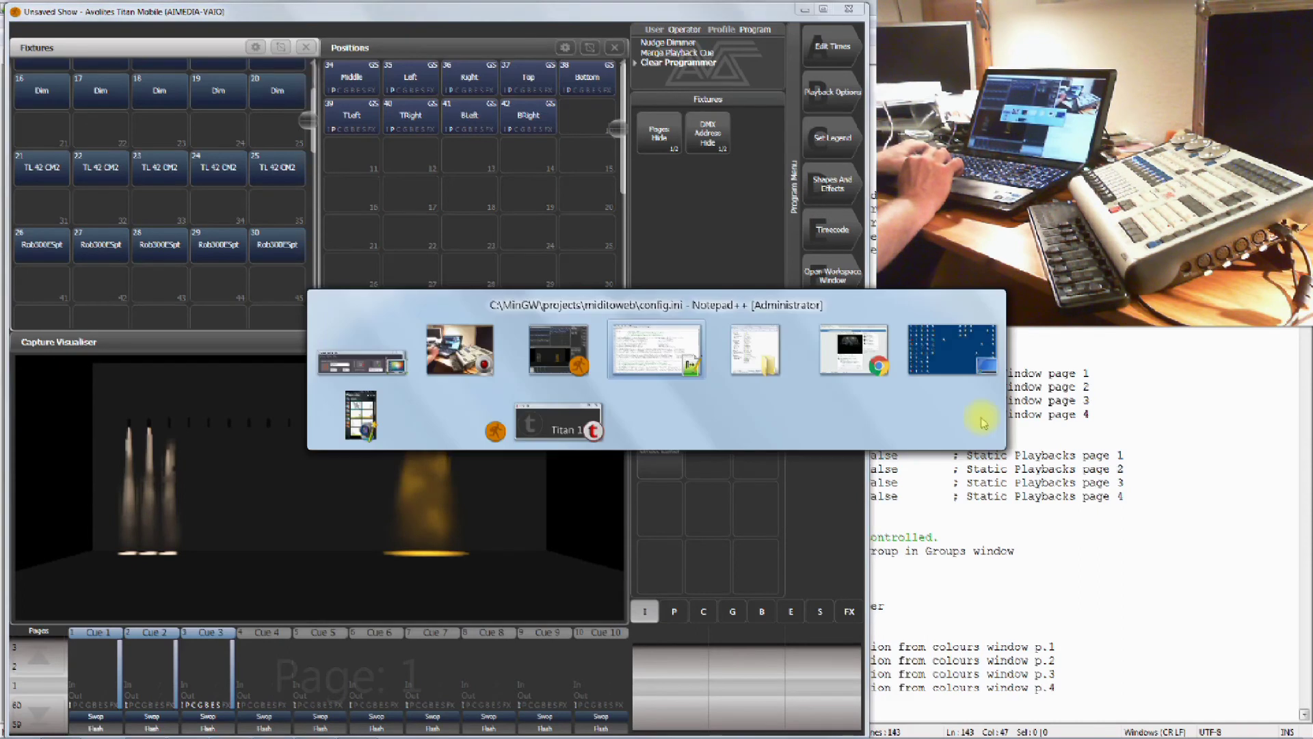
{"action": "key", "text": "alt+Tab"}
{"action": "key", "text": "alt+Tab"}
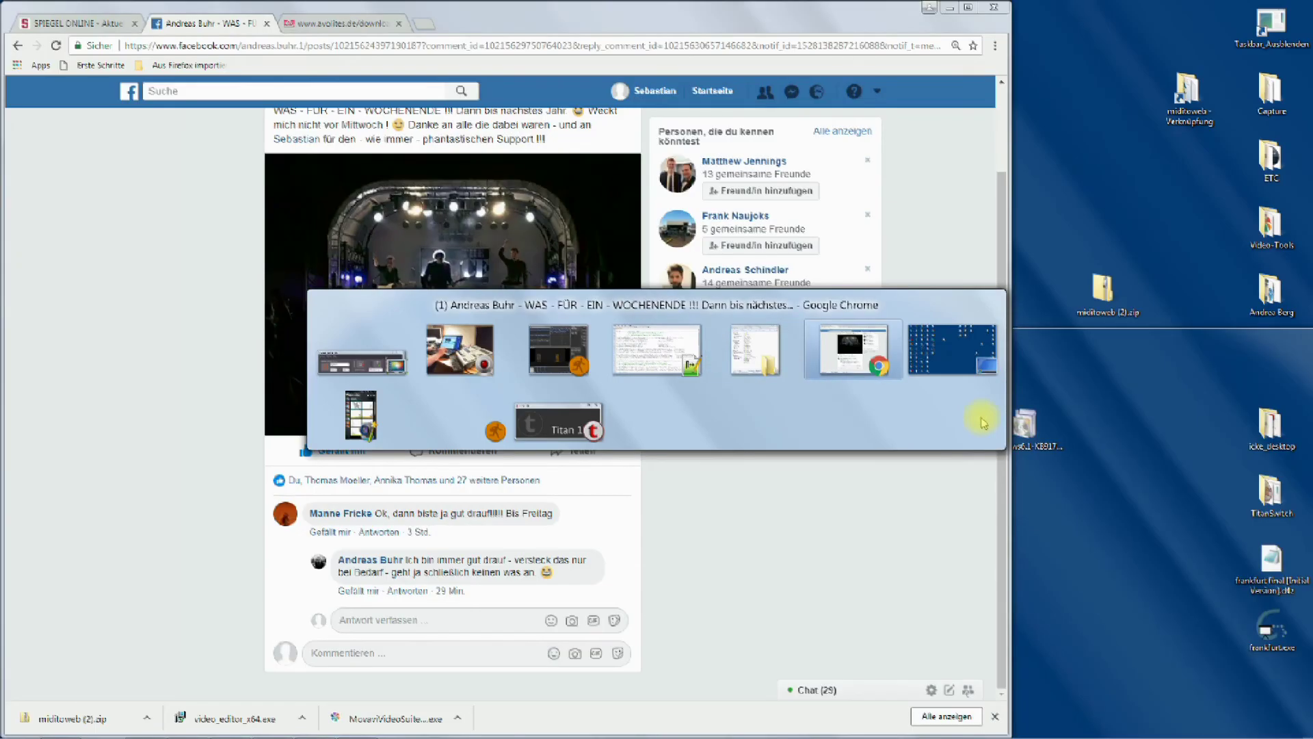
{"action": "key", "text": "alt+Tab"}
{"action": "key", "text": "Escape"}
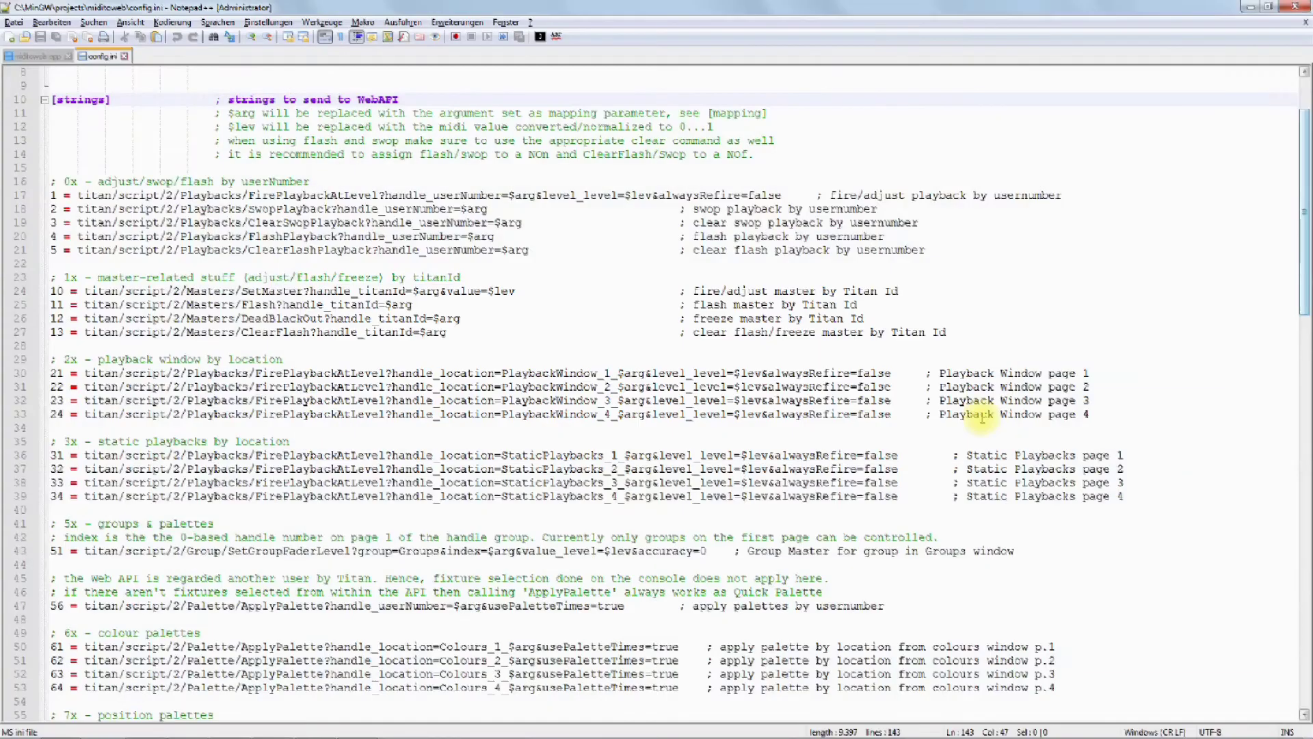
{"action": "key", "text": "alt+Tab"}
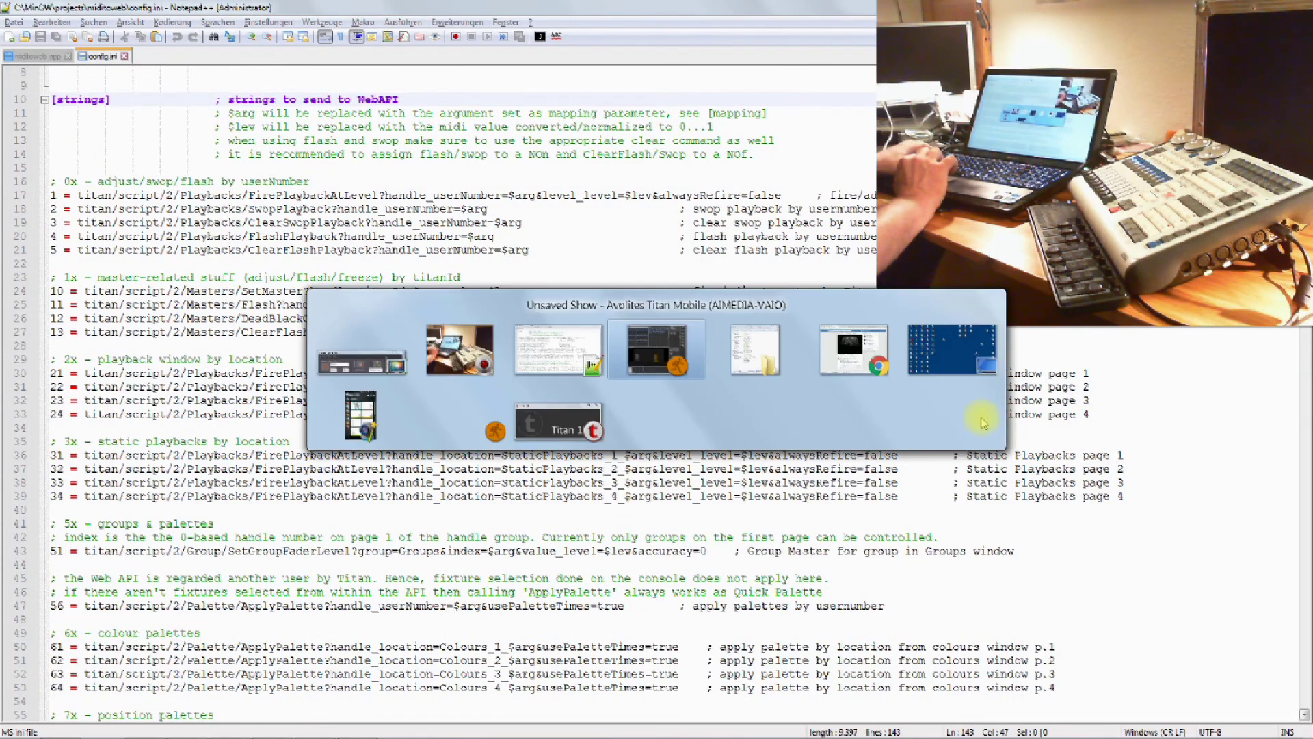
{"action": "key", "text": "alt+Tab"}
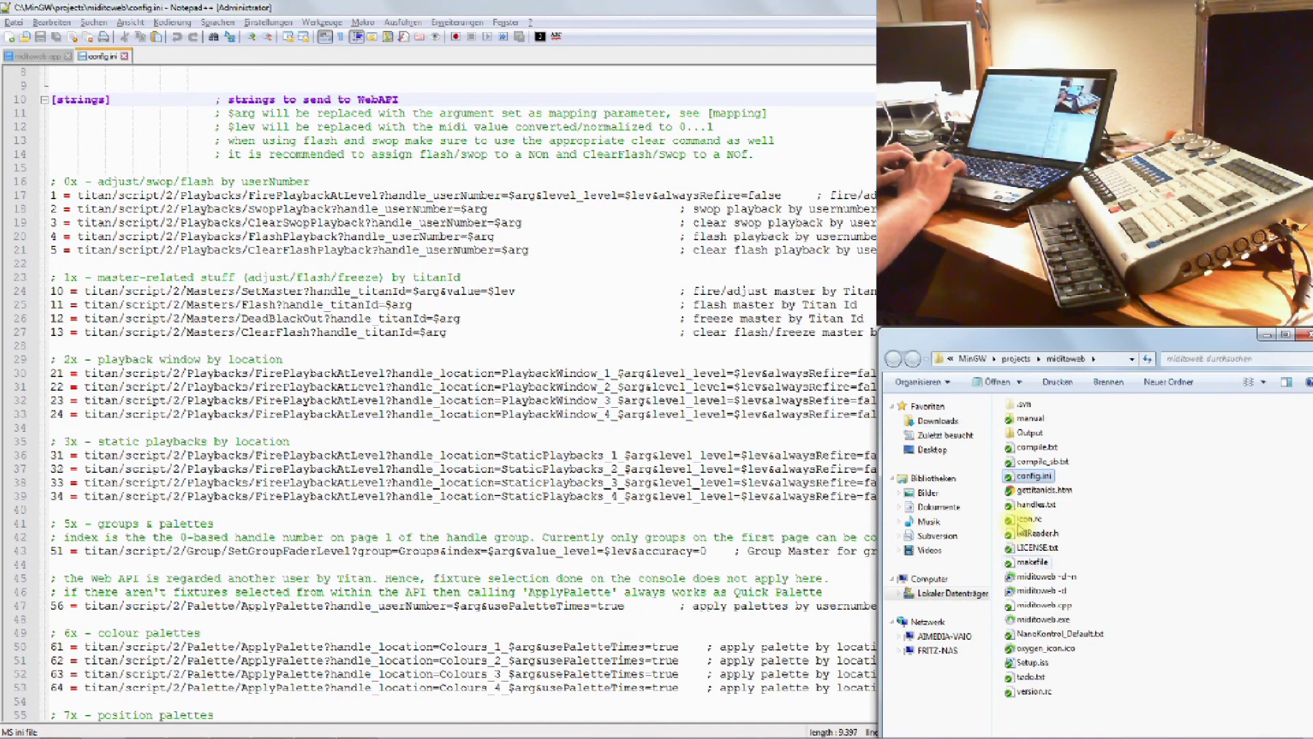
{"action": "double_click", "coordinate": [1040, 592]}
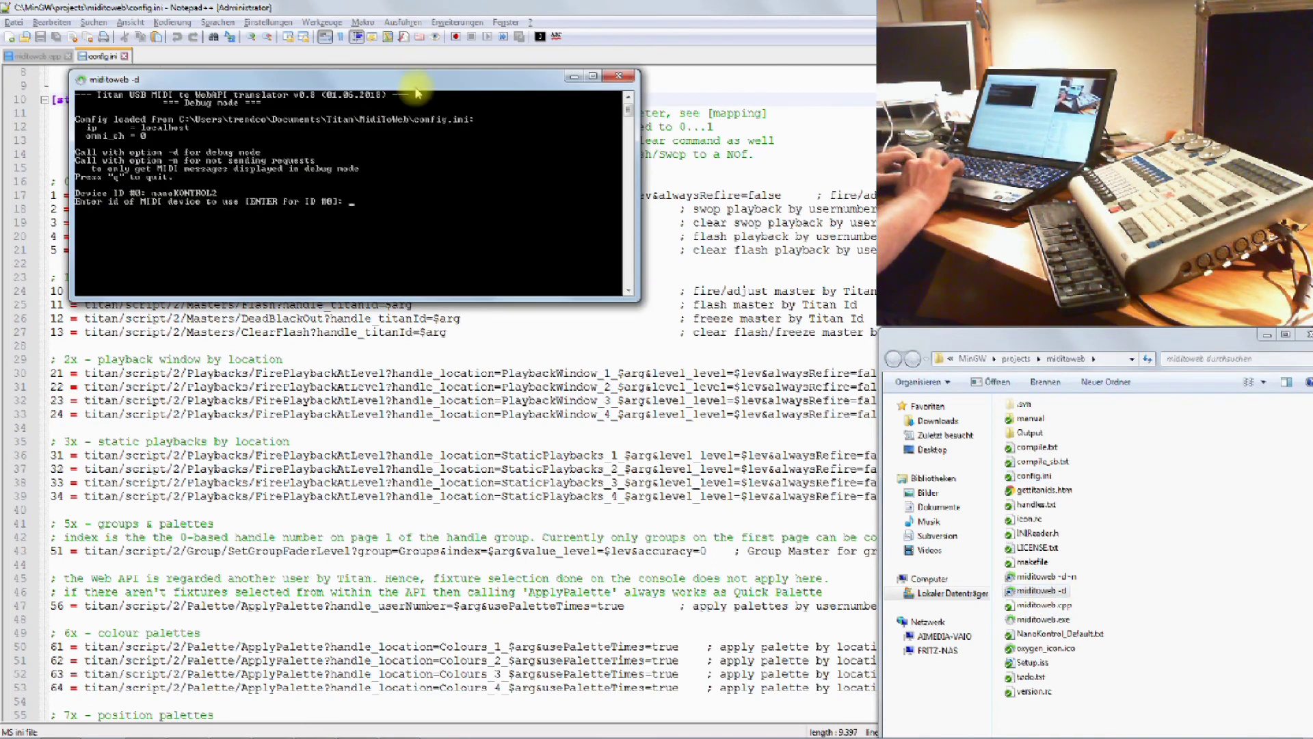
{"action": "left_click_drag", "start_coordinate": [410, 81], "coordinate": [538, 269]}
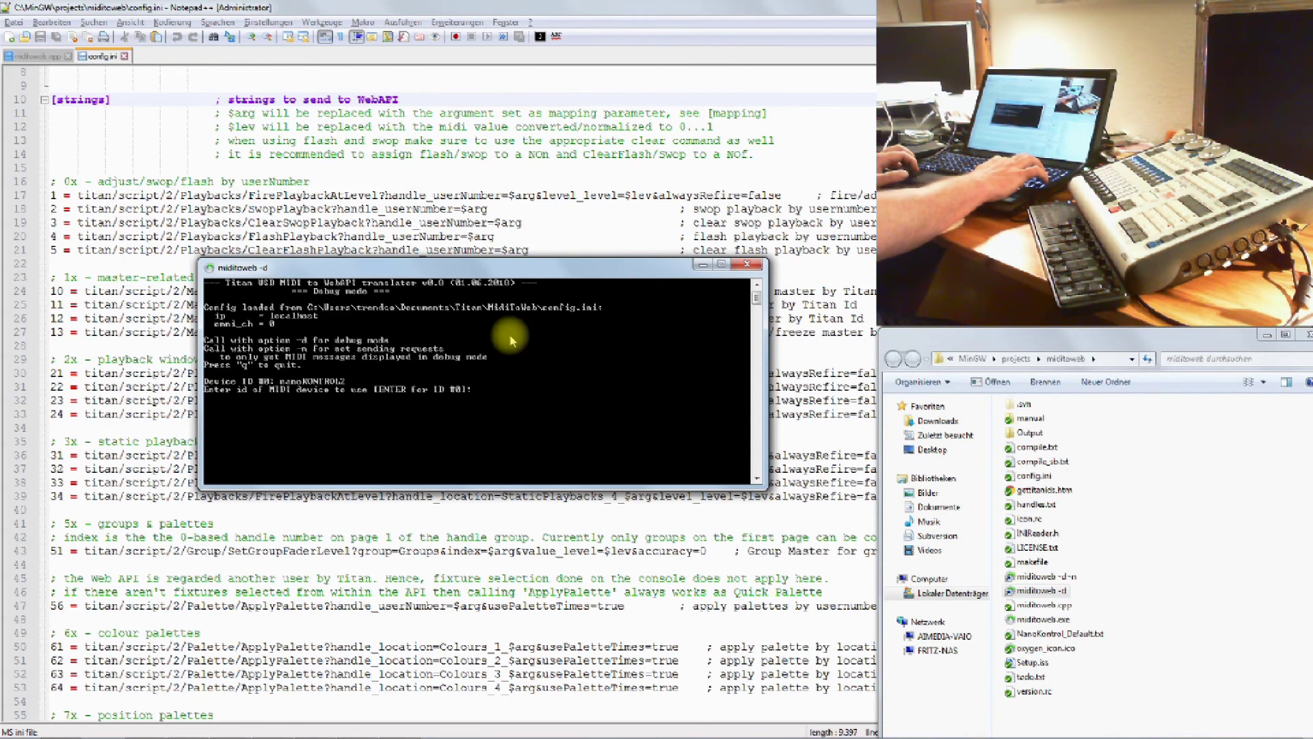
Accept device #0 (nanoKONTROL2) and watch fader moves log FirePlaybackAtLevel requests for playback 1.
{"action": "key", "text": "Return"}
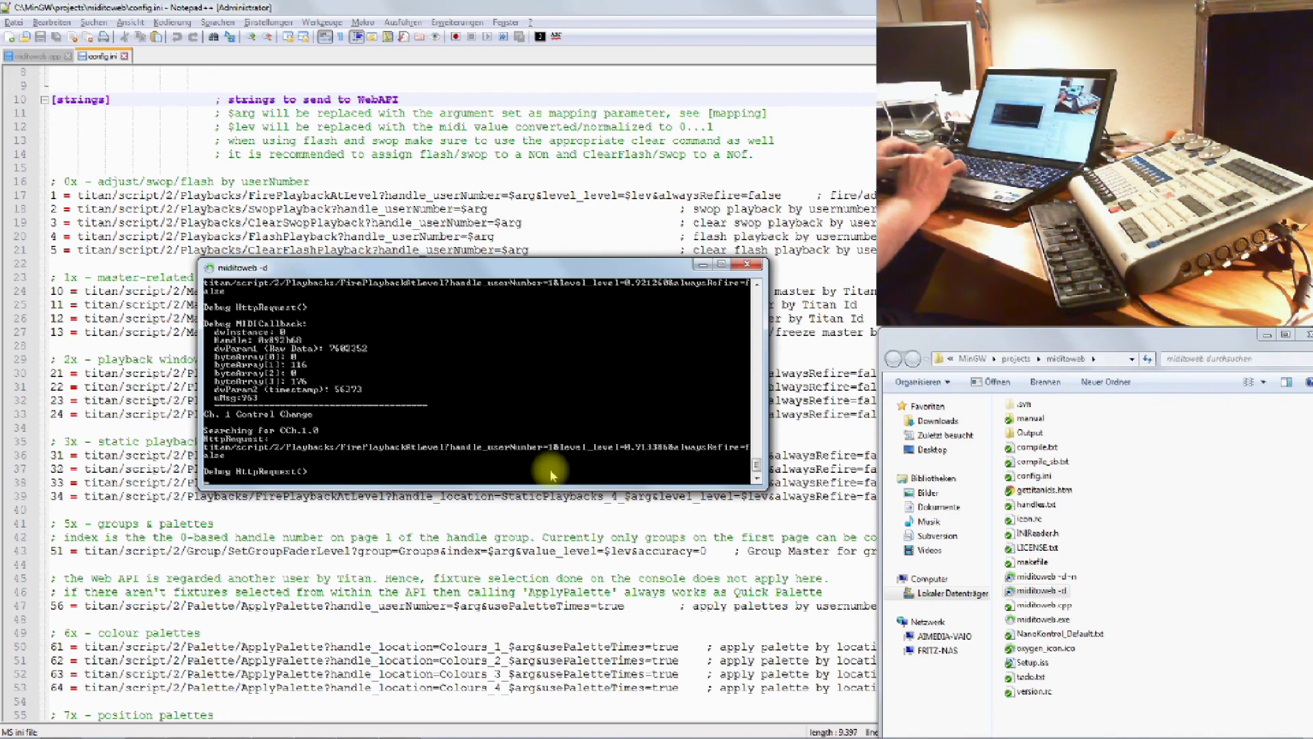
{"action": "mouse_move", "coordinate": [10, 733]}
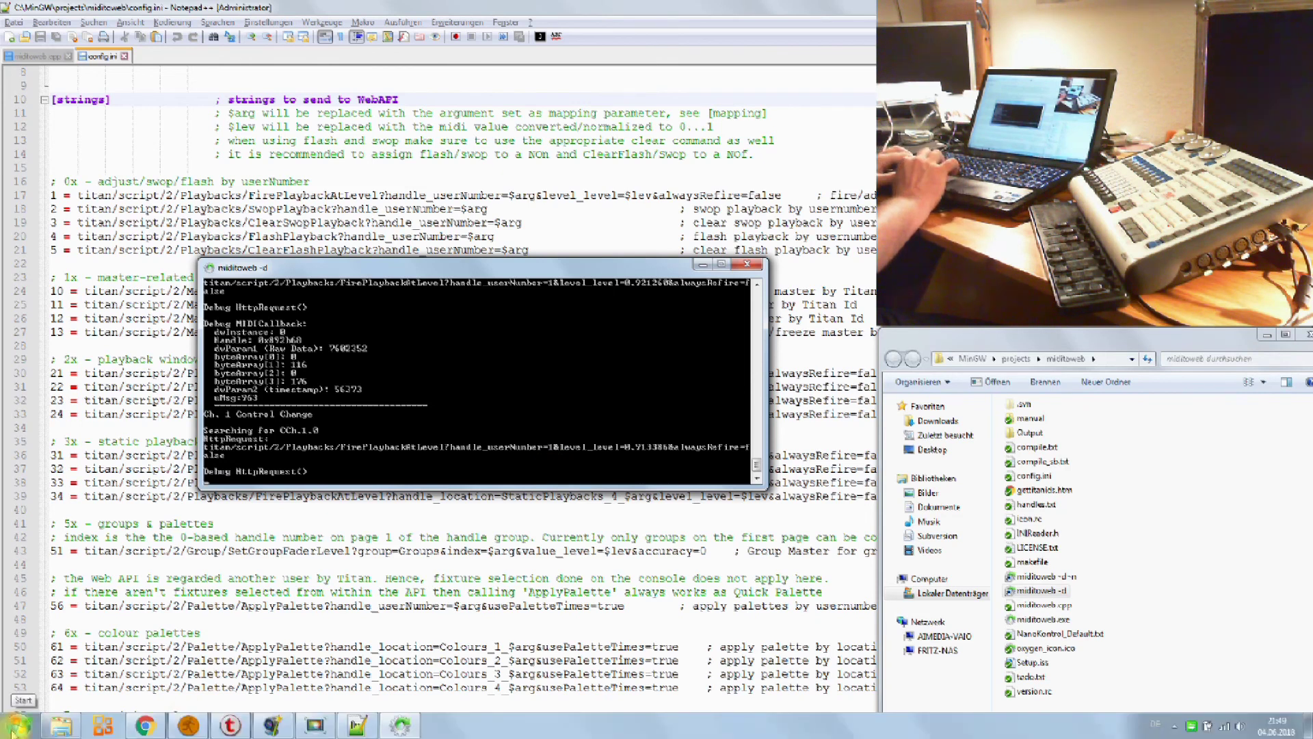
Open the Manual from Start > Alle Programme > Avolites > MidiToWeb in Acrobat Reader.
{"action": "left_click", "coordinate": [13, 730]}
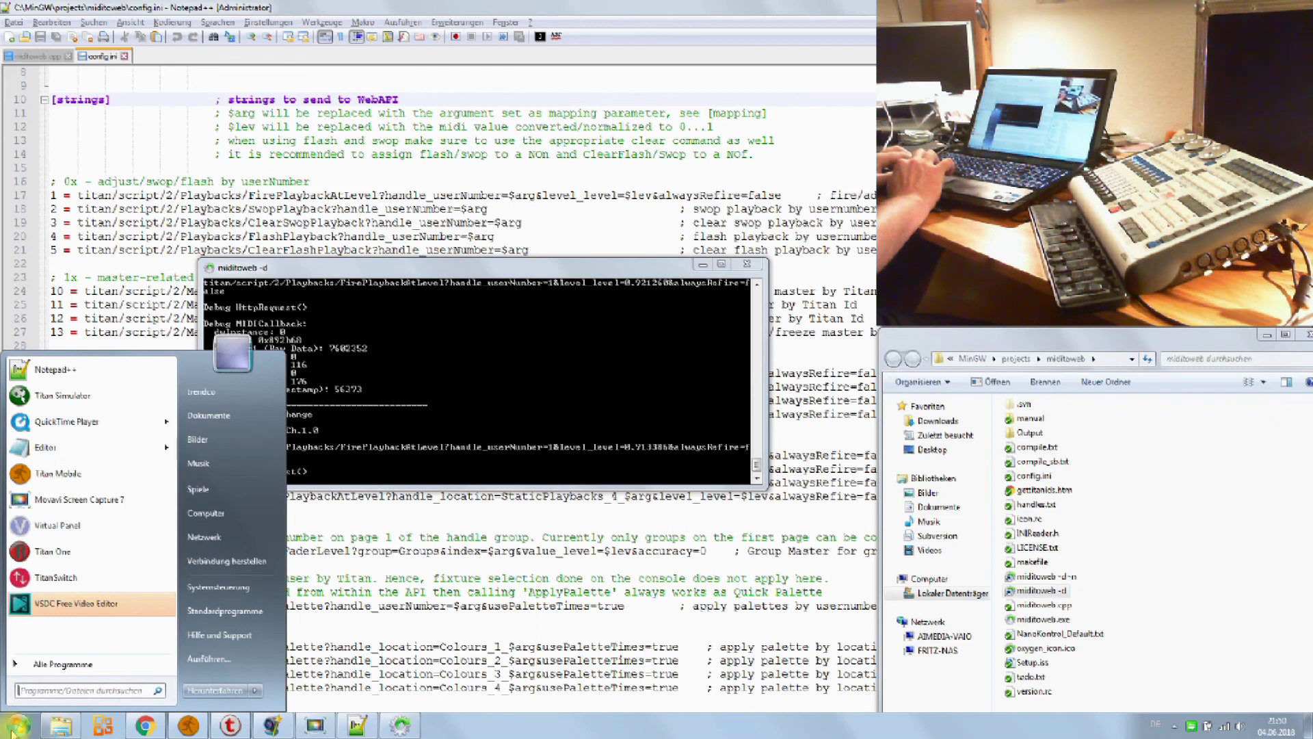
{"action": "left_click", "coordinate": [71, 662]}
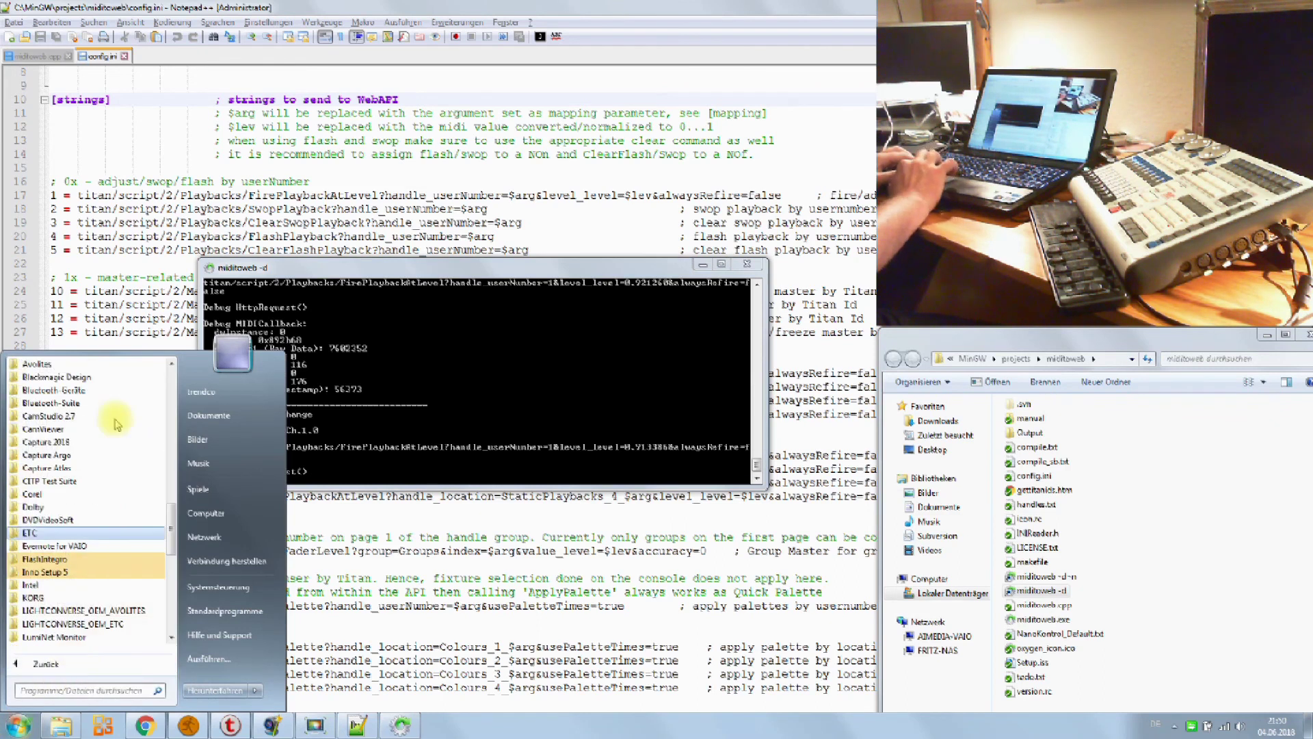
{"action": "left_click", "coordinate": [59, 363]}
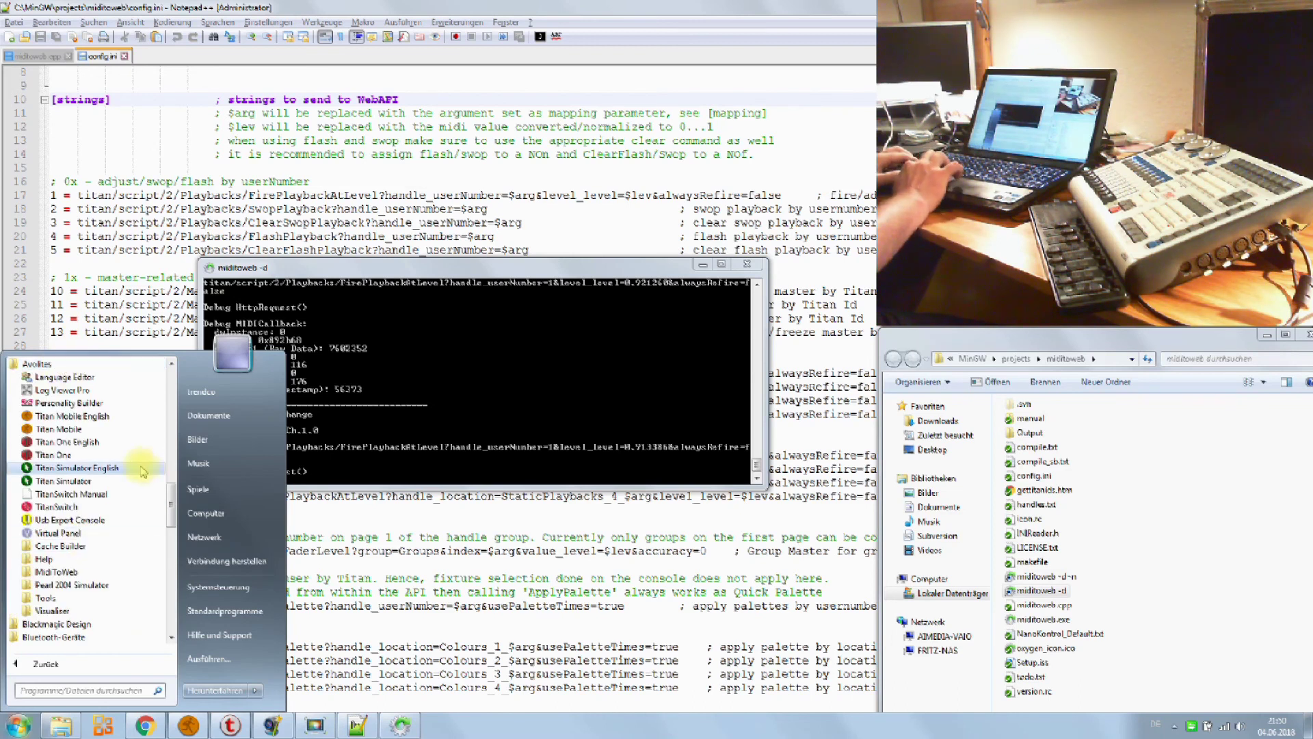
{"action": "left_click", "coordinate": [62, 571]}
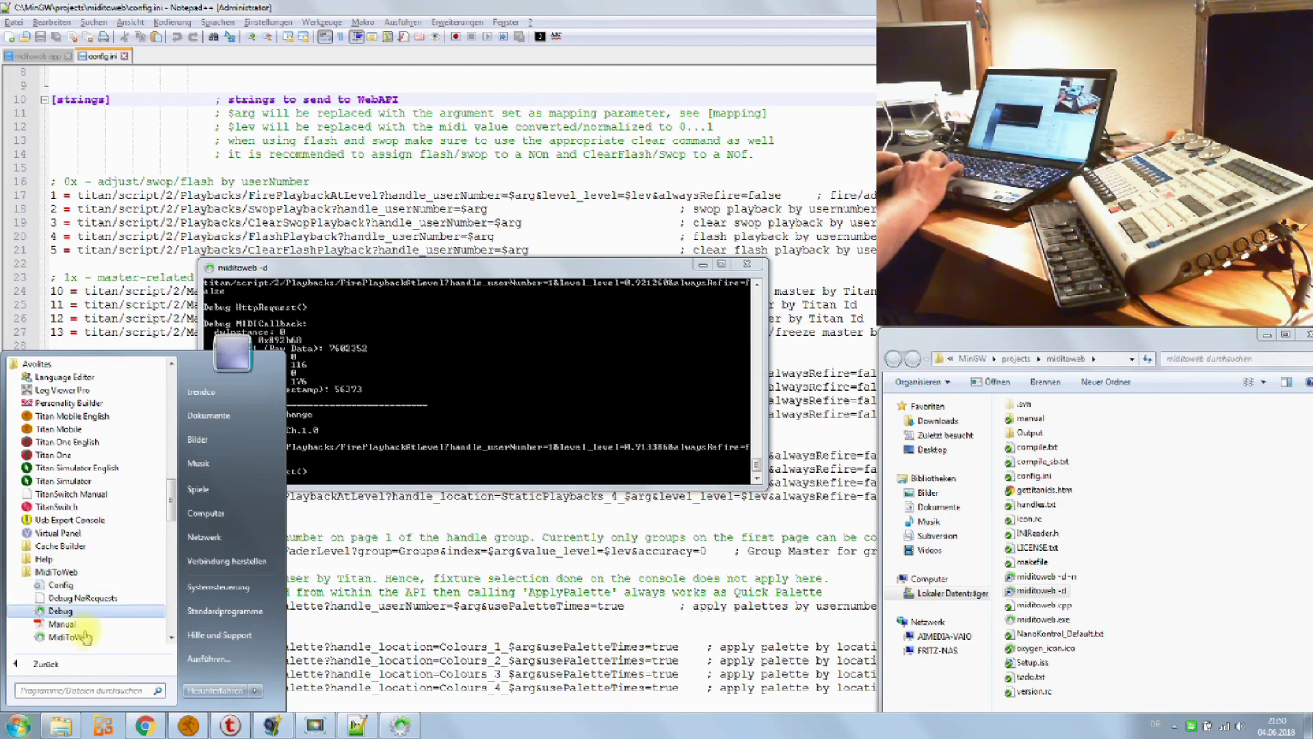
{"action": "left_click", "coordinate": [61, 624]}
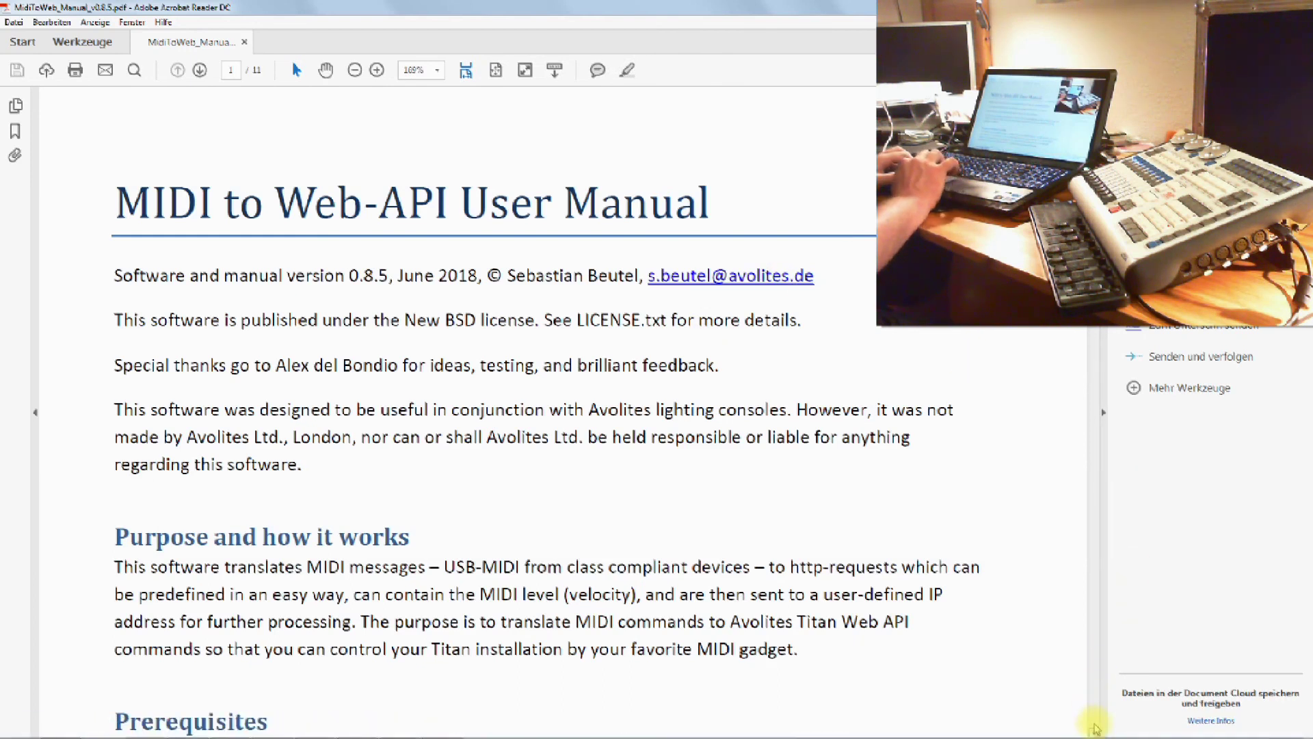
Scroll the manual to page 2's miditoweb.exe console screenshot and Options section.
{"action": "left_click", "coordinate": [1094, 731]}
{"action": "scroll", "coordinate": [1094, 731], "scroll_direction": "down", "scroll_amount": 10}
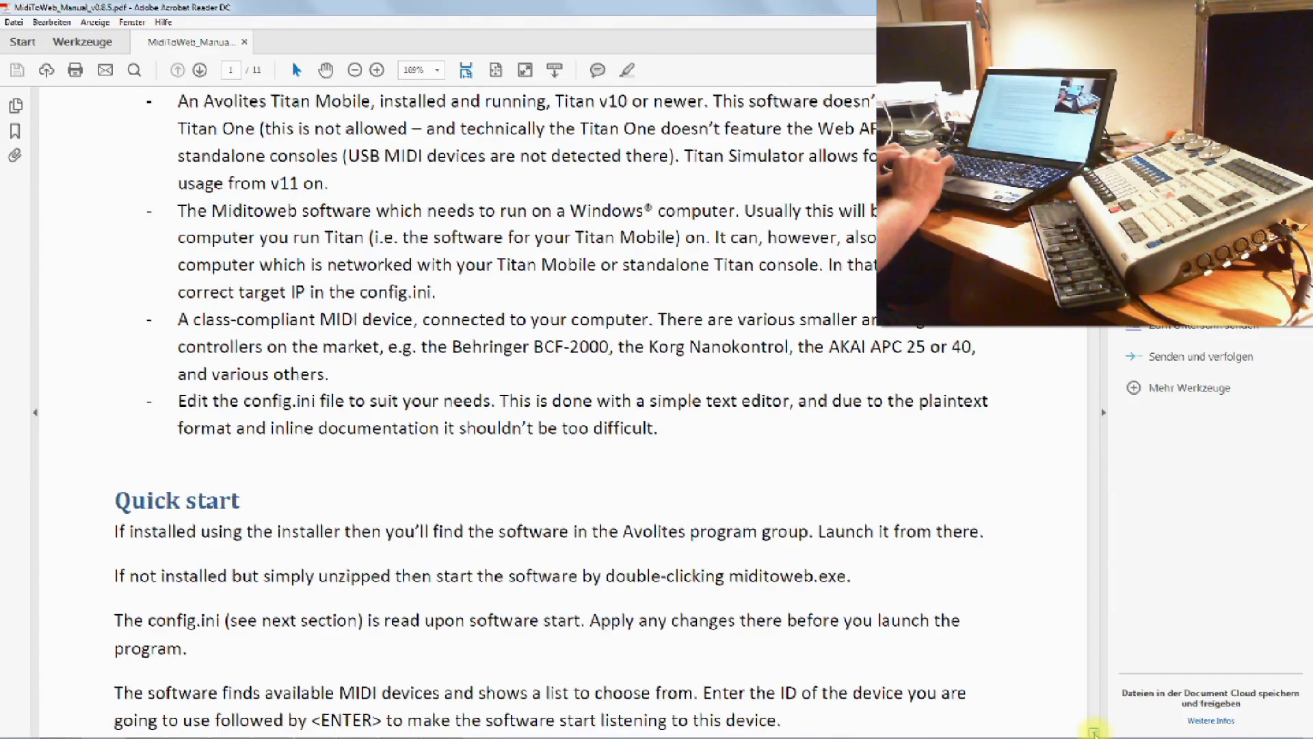
{"action": "scroll", "coordinate": [1094, 731], "scroll_direction": "down", "scroll_amount": 7}
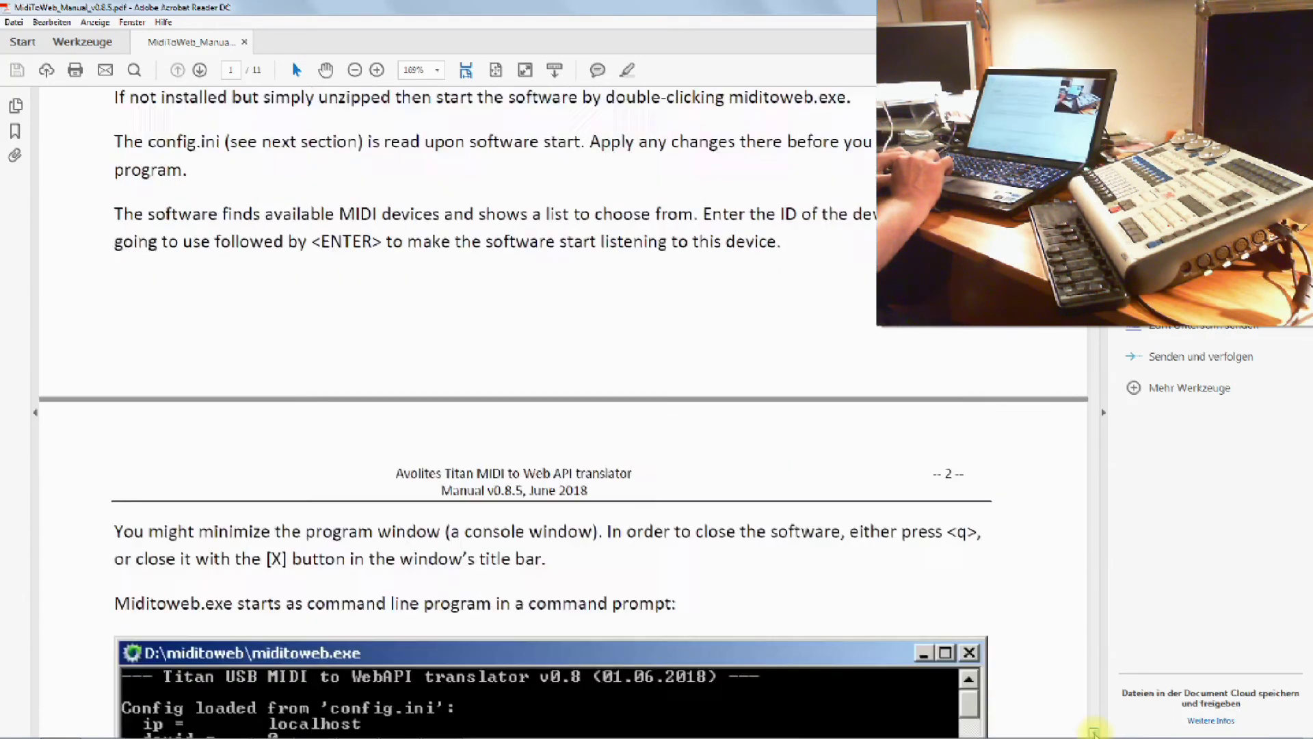
{"action": "scroll", "coordinate": [1094, 731], "scroll_direction": "down", "scroll_amount": 8}
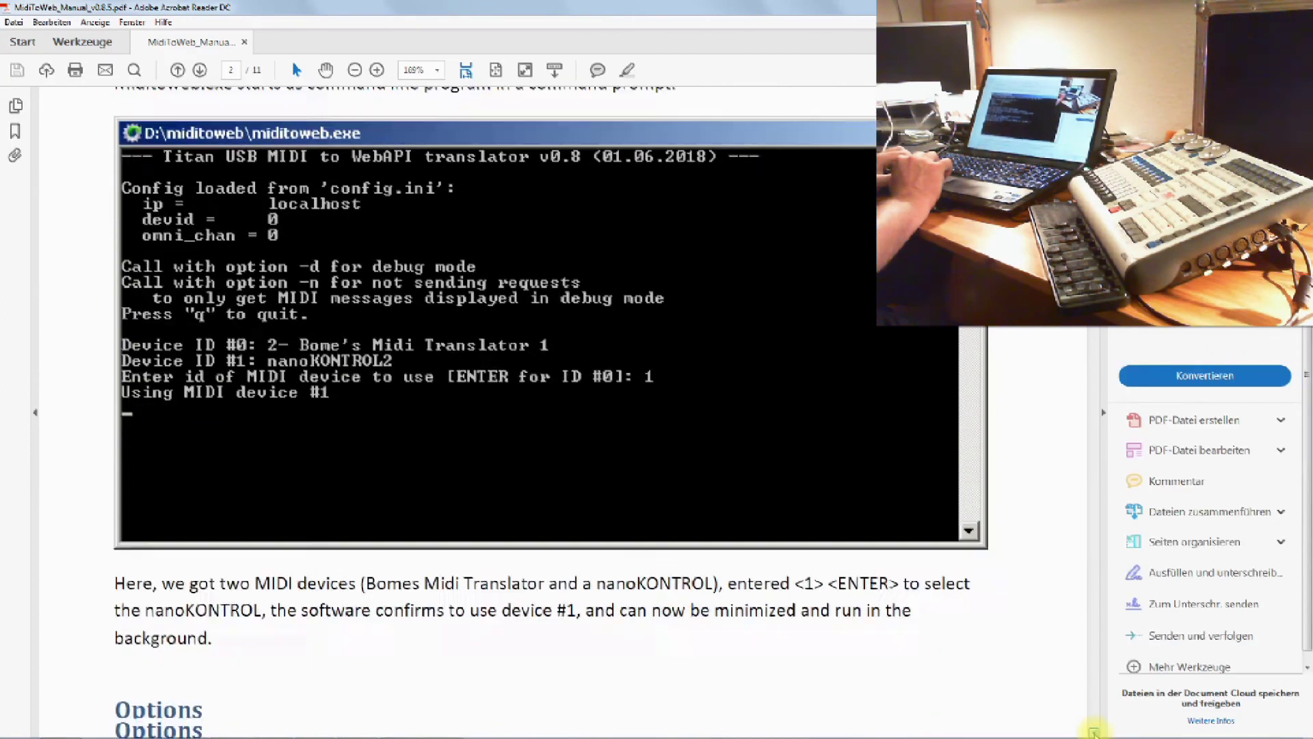
{"action": "scroll", "coordinate": [1093, 730], "scroll_direction": "down", "scroll_amount": 1}
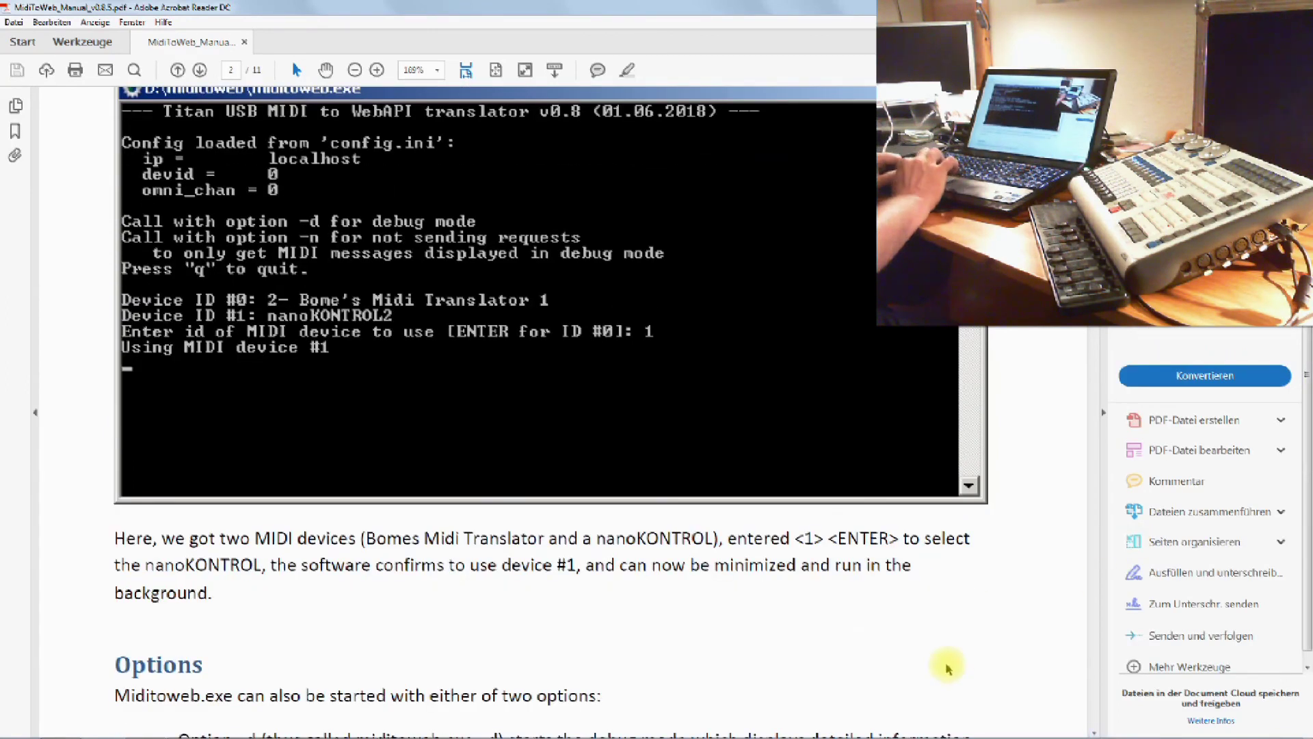